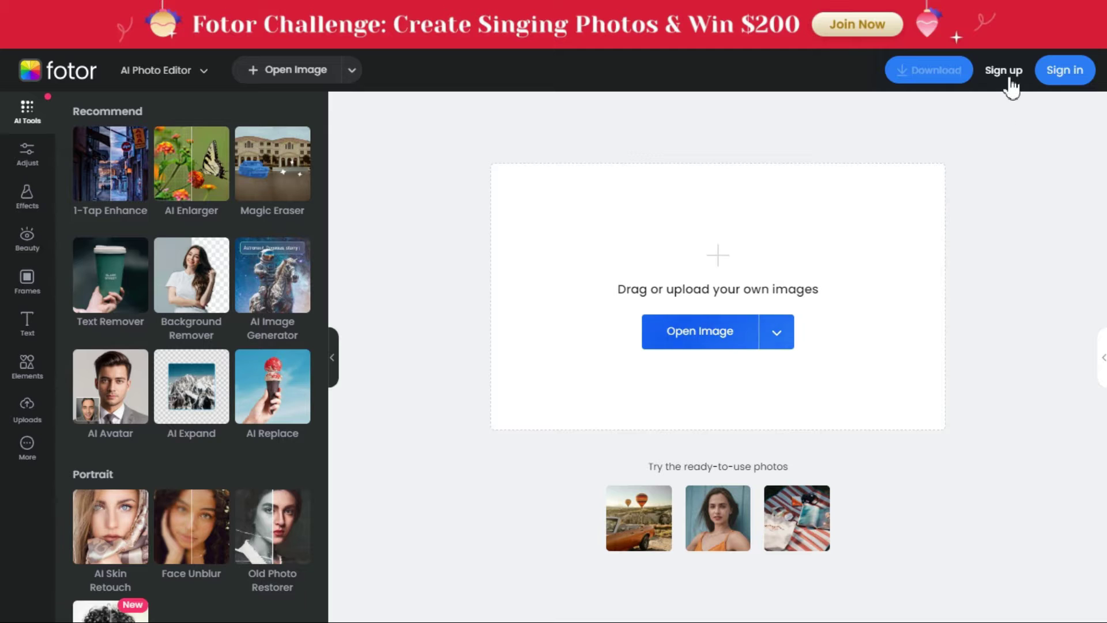
- Start signing up for a Fotor account to use the AI Photo Editor
{"action": "left_click", "coordinate": [1008, 71]}
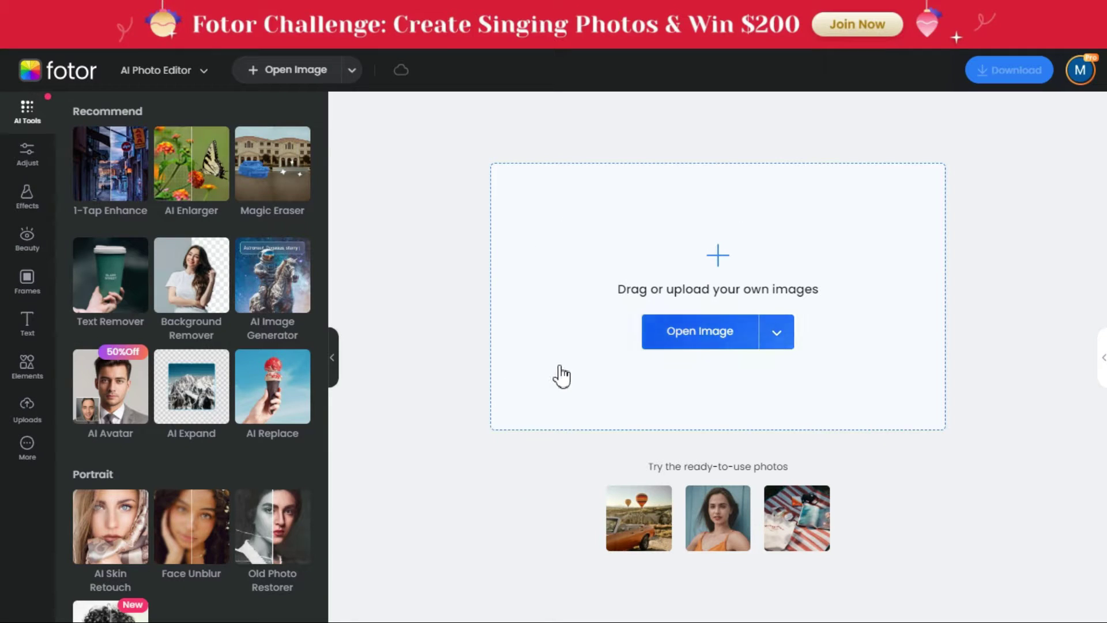
- Load the winter window portrait (file 1) into the AI Expand tool
{"action": "left_click", "coordinate": [200, 387]}
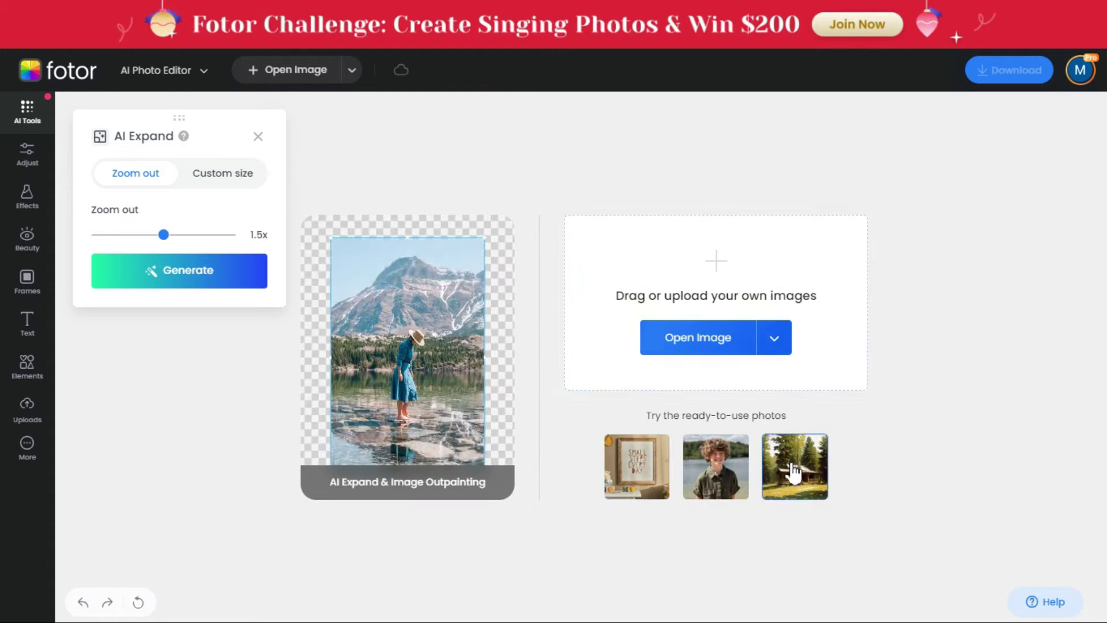
{"action": "left_click", "coordinate": [712, 340]}
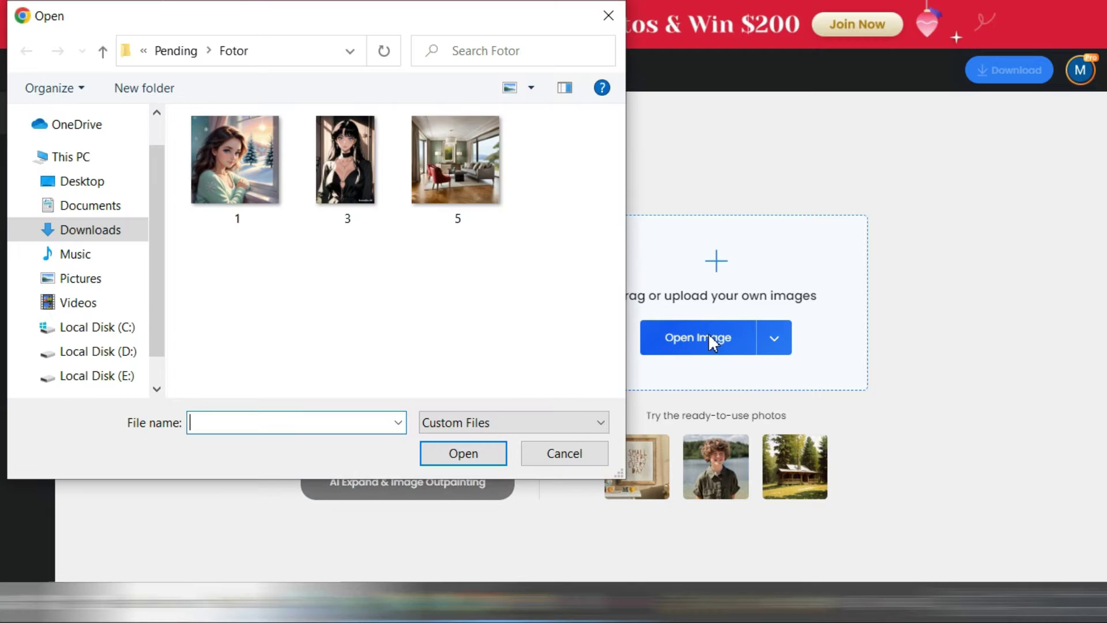
{"action": "double_click", "coordinate": [240, 164]}
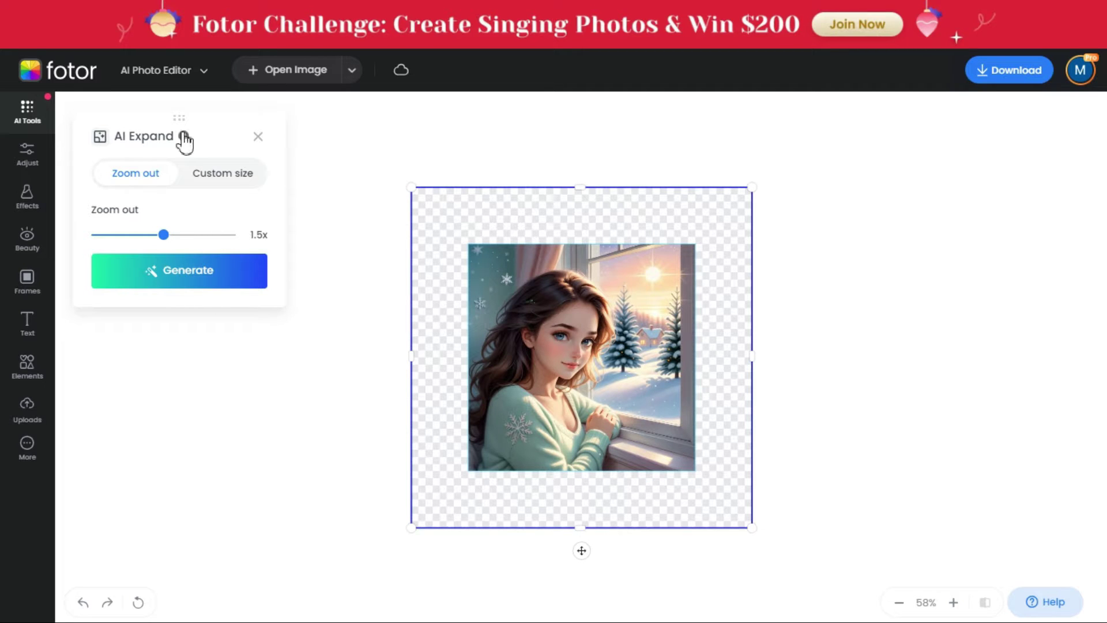
- Dismiss the help card, set a Custom 1920 × 1080 px canvas, and centre the portrait
{"action": "mouse_move", "coordinate": [184, 138]}
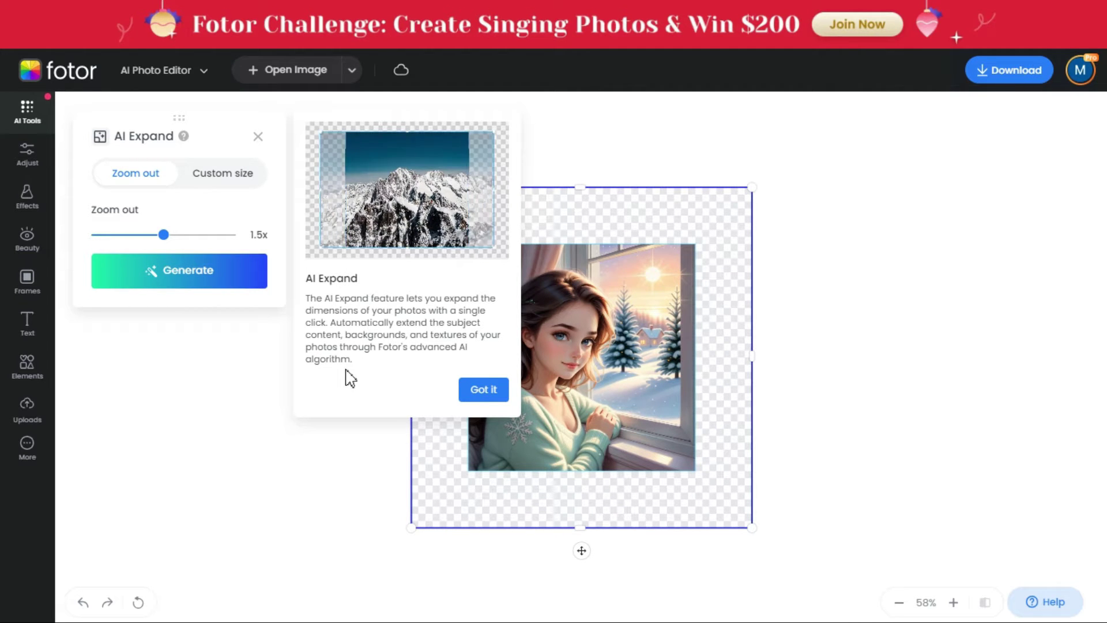
{"action": "left_click", "coordinate": [484, 391]}
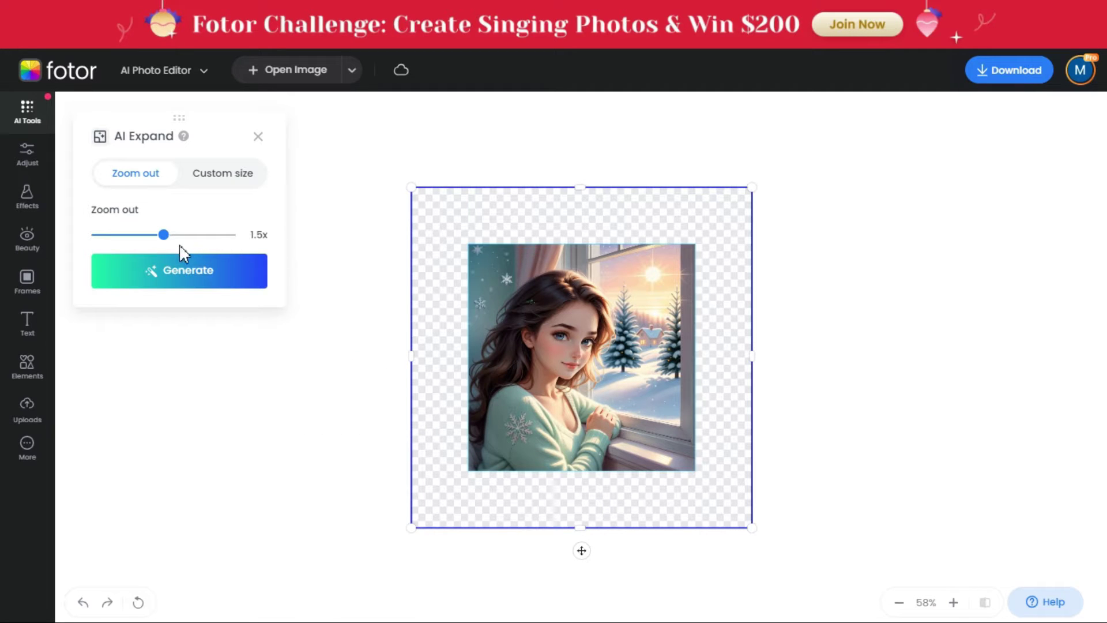
{"action": "mouse_move", "coordinate": [163, 236]}
{"action": "left_mouse_down"}
{"action": "mouse_move", "coordinate": [231, 238]}
{"action": "mouse_move", "coordinate": [164, 238]}
{"action": "left_mouse_up"}
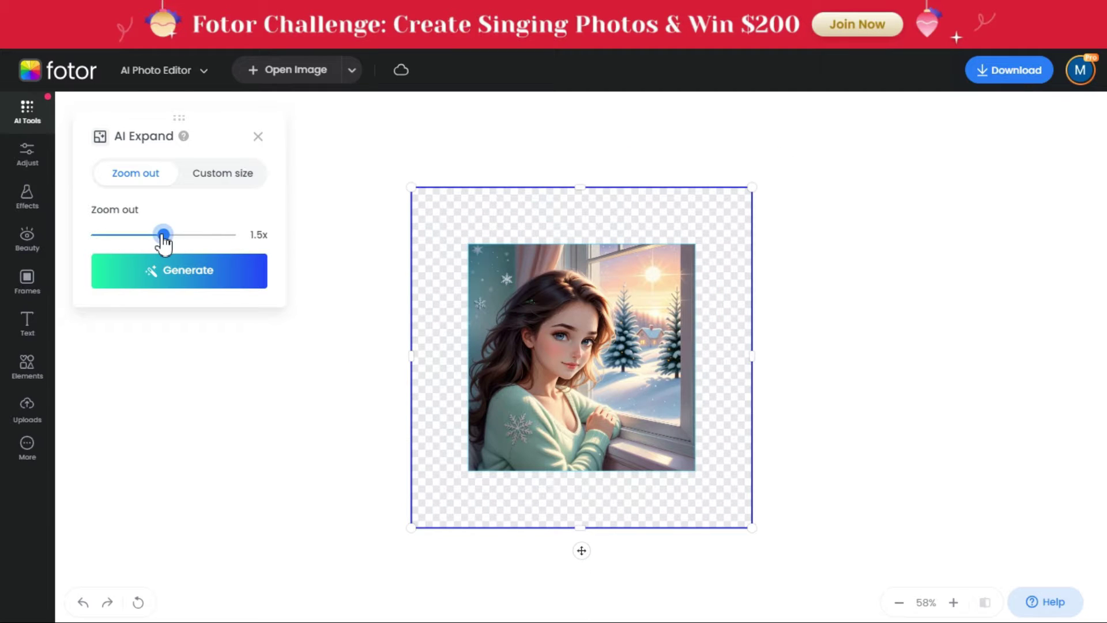
{"action": "left_click", "coordinate": [223, 175]}
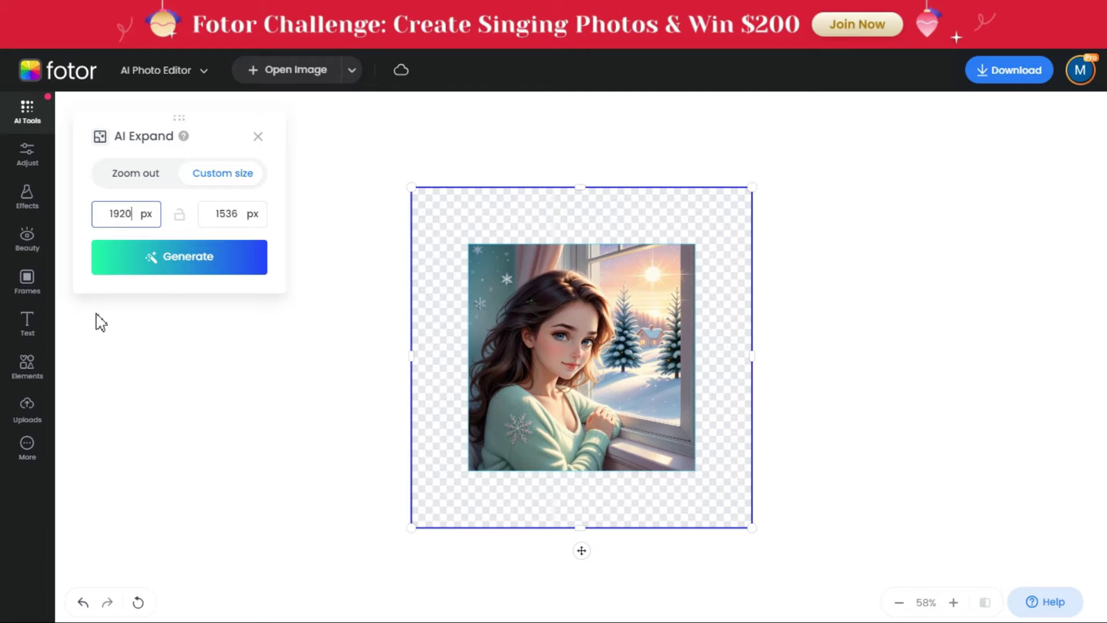
{"action": "key", "text": "Tab"}
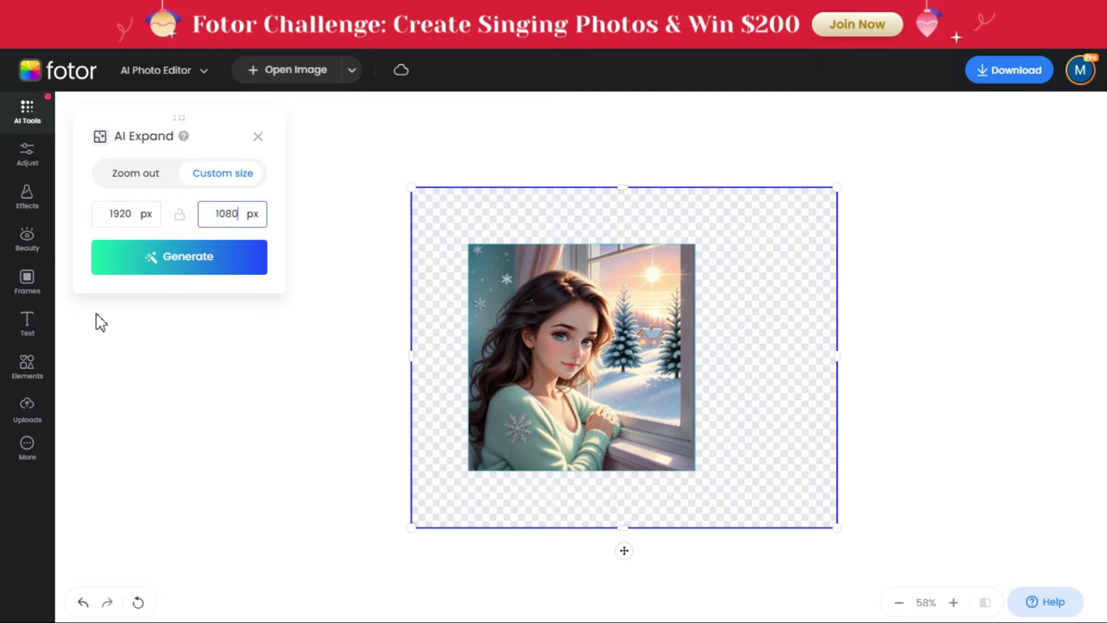
{"action": "type", "text": "1080"}
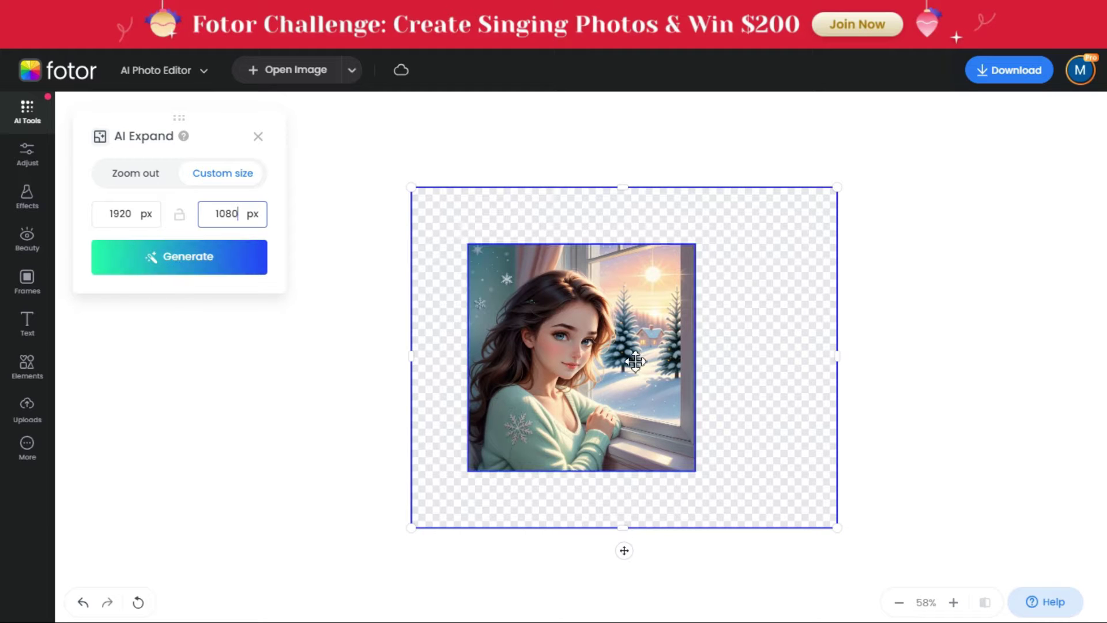
{"action": "left_click", "coordinate": [617, 355]}
{"action": "left_click_drag", "start_coordinate": [617, 355], "coordinate": [657, 318]}
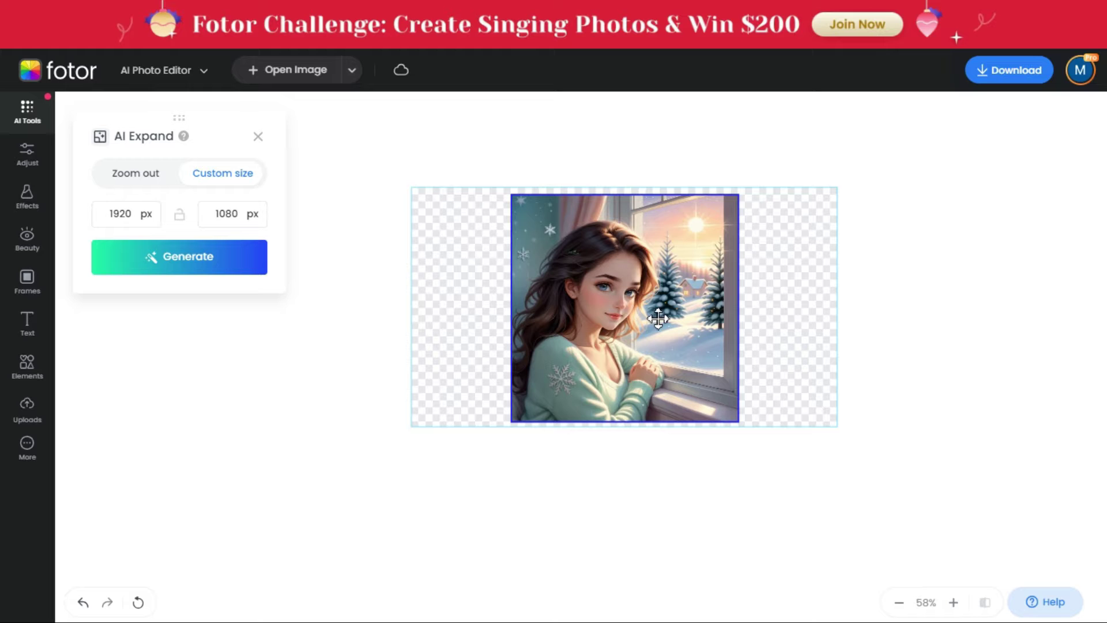
- Generate widened versions plus more variations, then pick the fourth, with the Christmas tree
{"action": "left_click", "coordinate": [188, 264]}
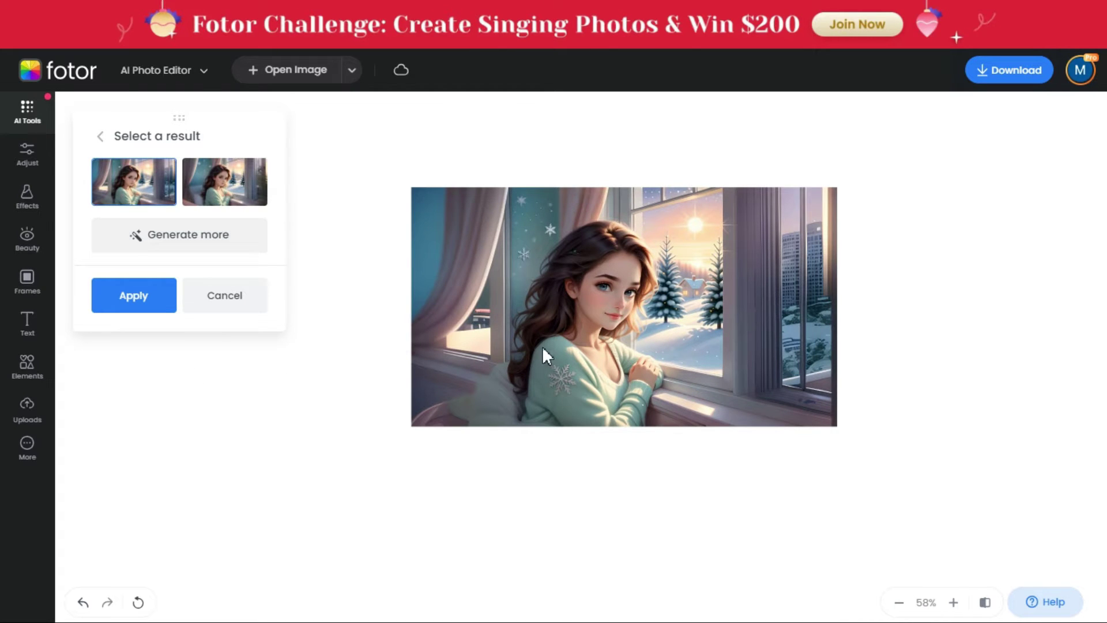
{"action": "left_click", "coordinate": [224, 187]}
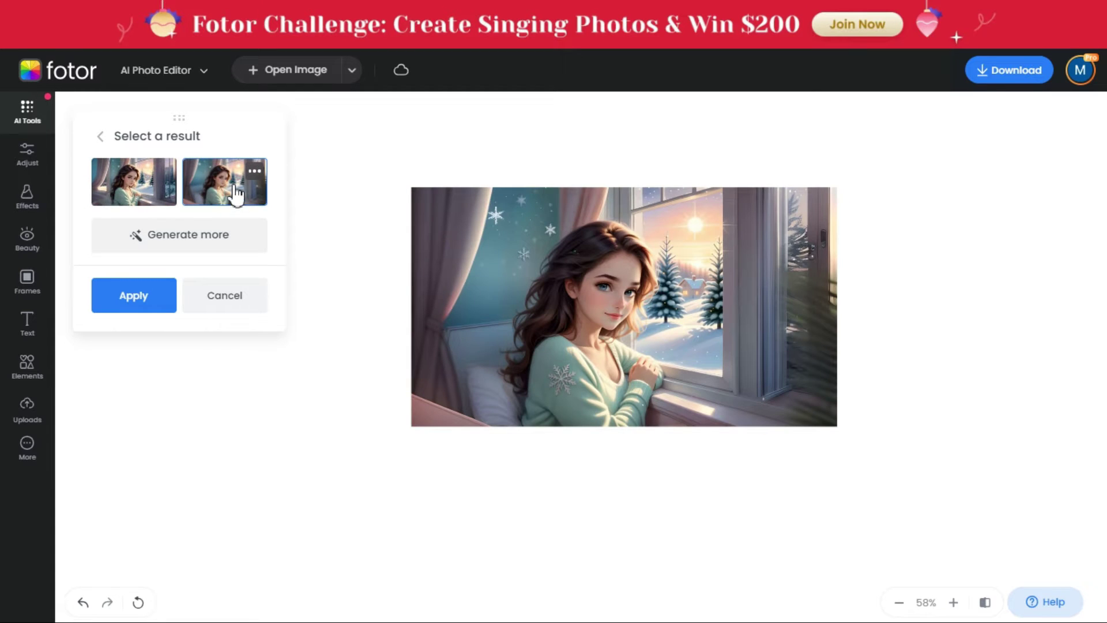
{"action": "left_click", "coordinate": [170, 244]}
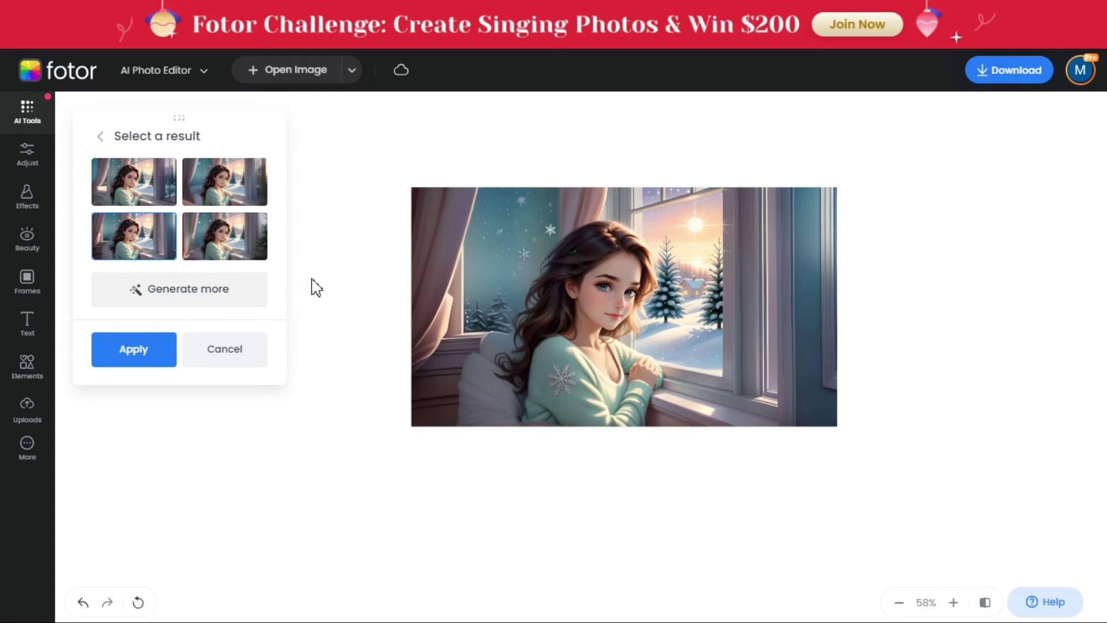
{"action": "scroll", "coordinate": [691, 328], "scroll_direction": "up", "scroll_amount": 3}
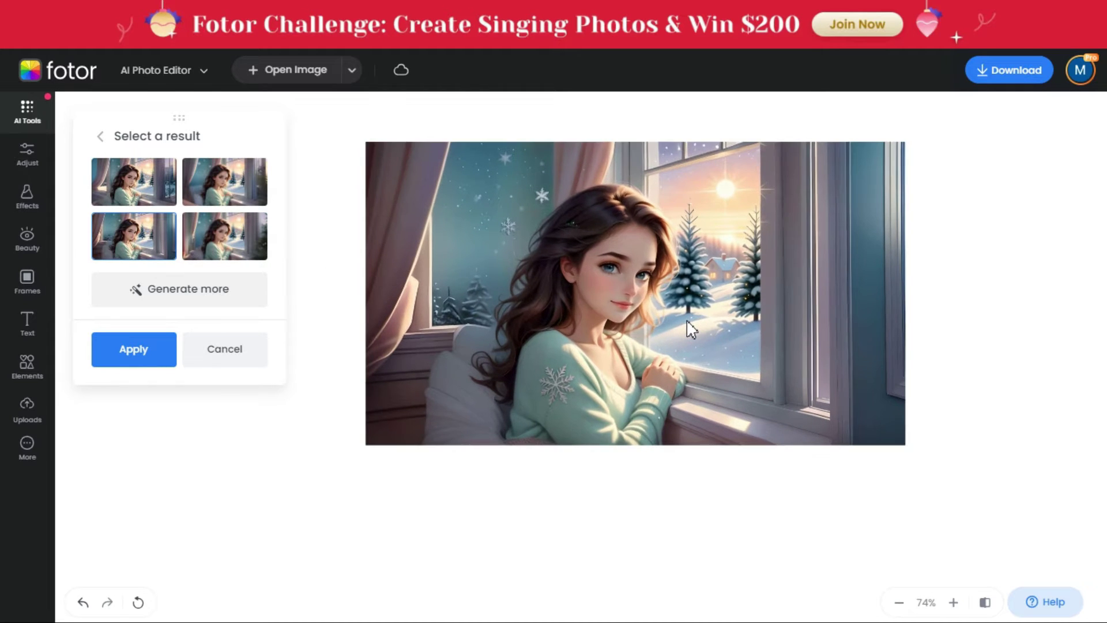
{"action": "left_click", "coordinate": [223, 248]}
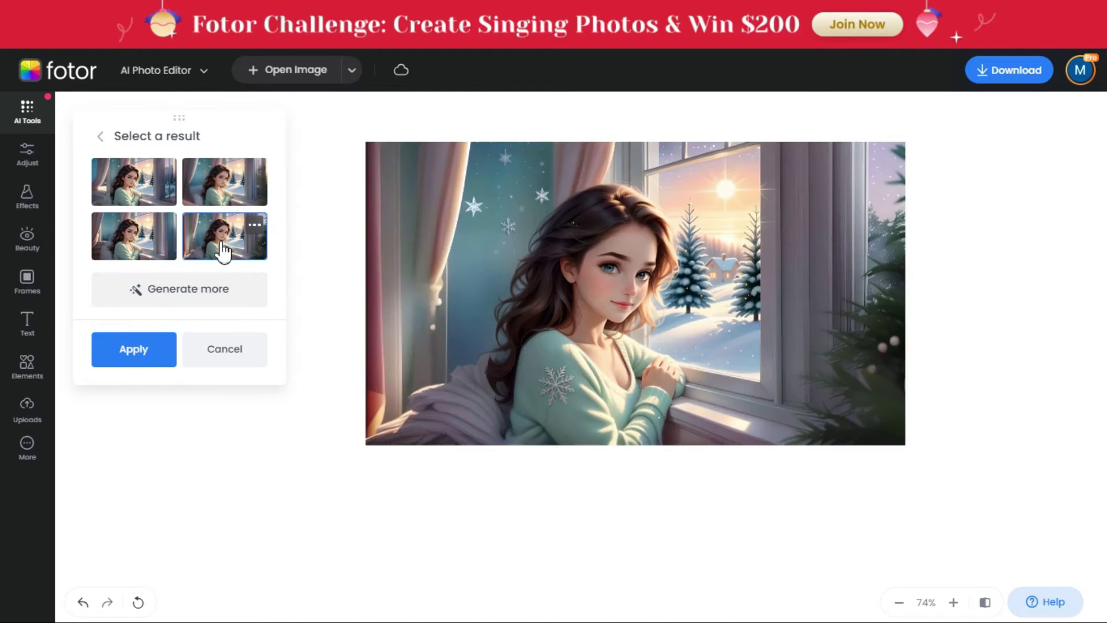
{"action": "left_click", "coordinate": [212, 185]}
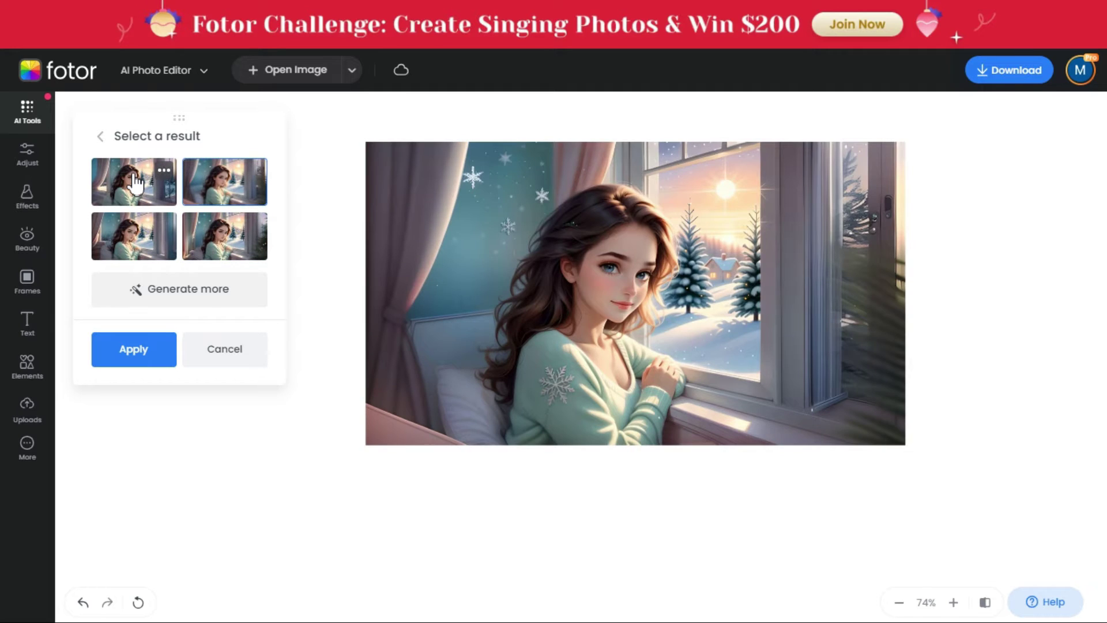
{"action": "left_click", "coordinate": [135, 183]}
{"action": "left_click", "coordinate": [215, 237]}
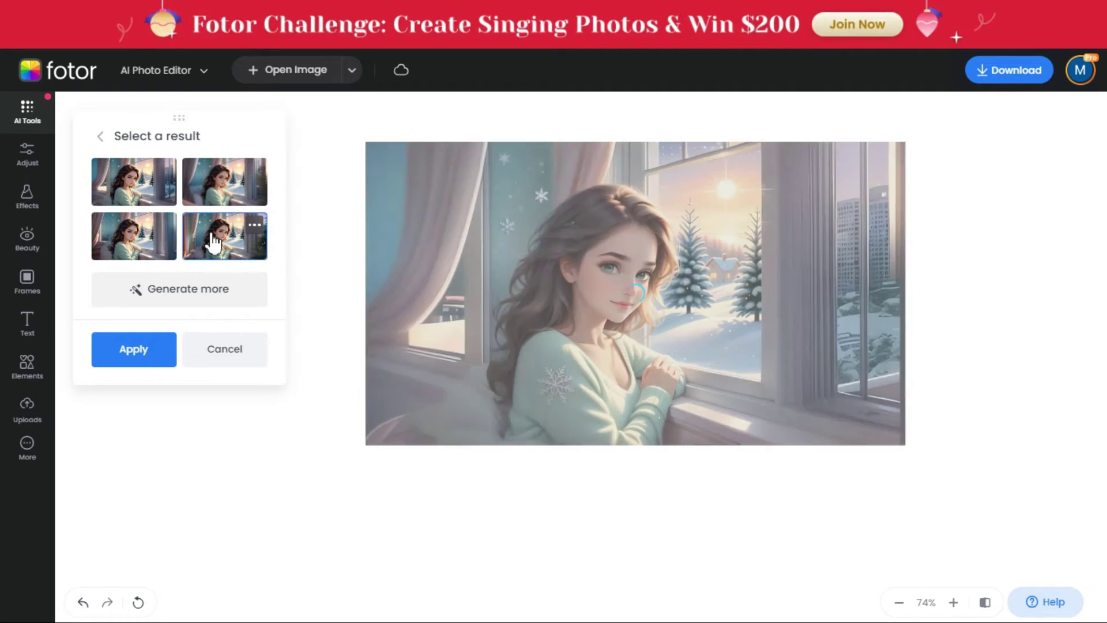
- Apply the expanded image, then paint a wall spot with a size-40 AI Replace brush
{"action": "left_click", "coordinate": [134, 352]}
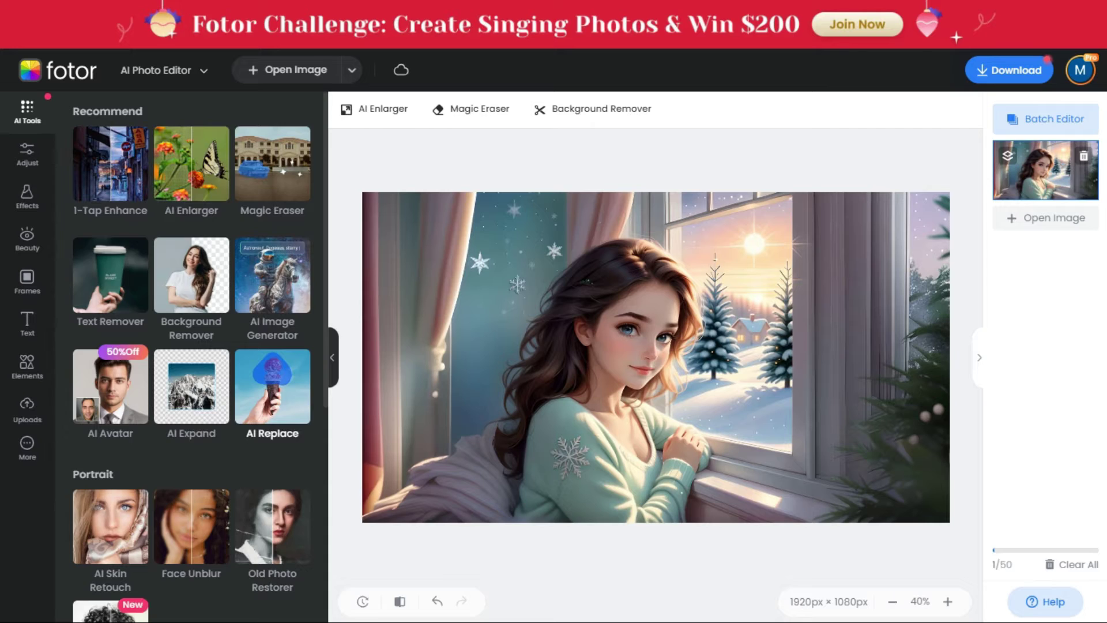
{"action": "left_click", "coordinate": [272, 392]}
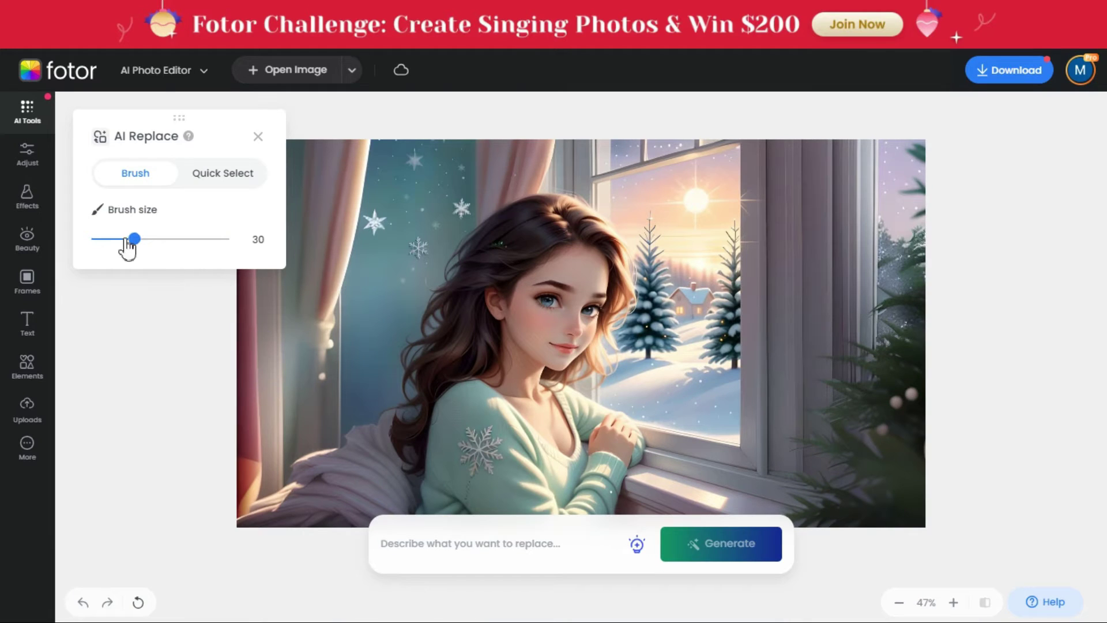
{"action": "left_click_drag", "start_coordinate": [135, 239], "coordinate": [148, 239]}
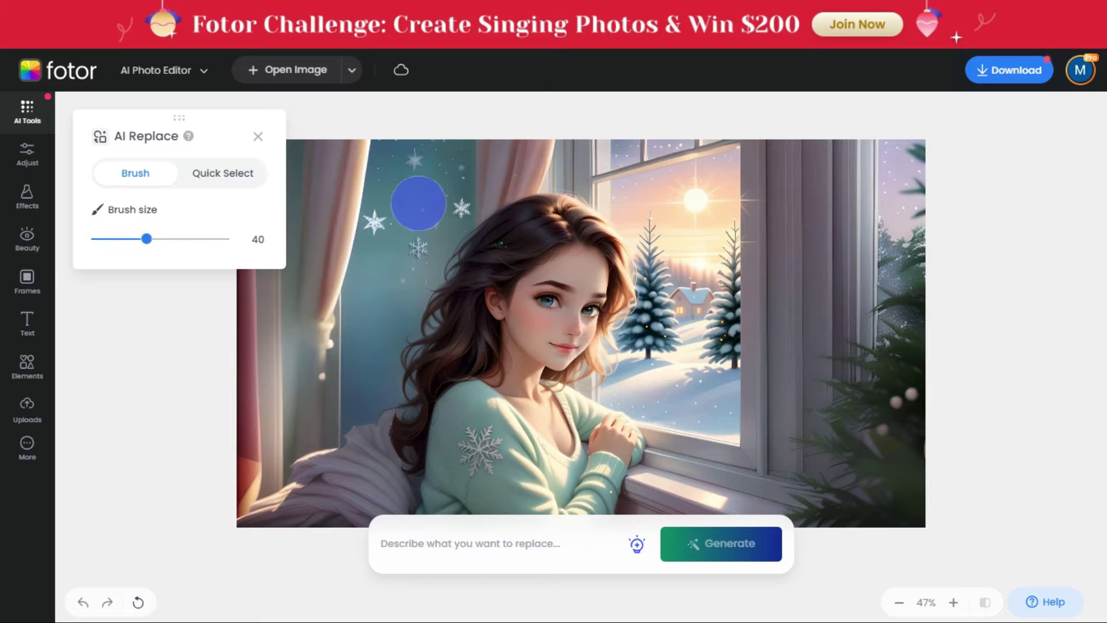
{"action": "left_click_drag", "start_coordinate": [412, 202], "coordinate": [419, 207]}
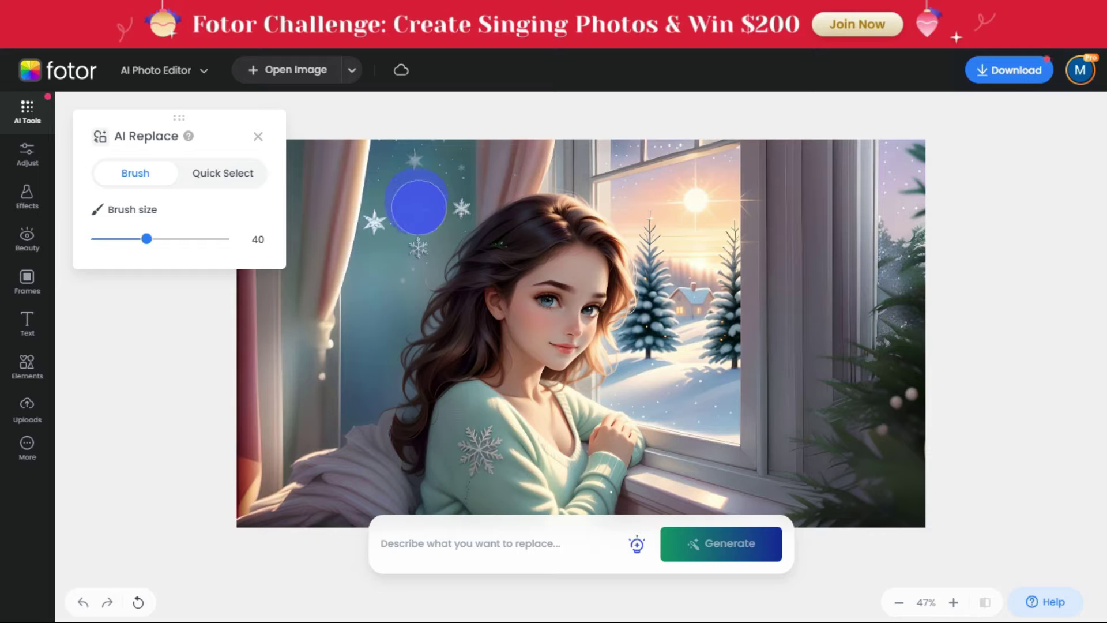
{"action": "left_click", "coordinate": [454, 543]}
- Generate wall clock replacements for the painted spot and request more variations
{"action": "type", "text": "Wall Clock"}
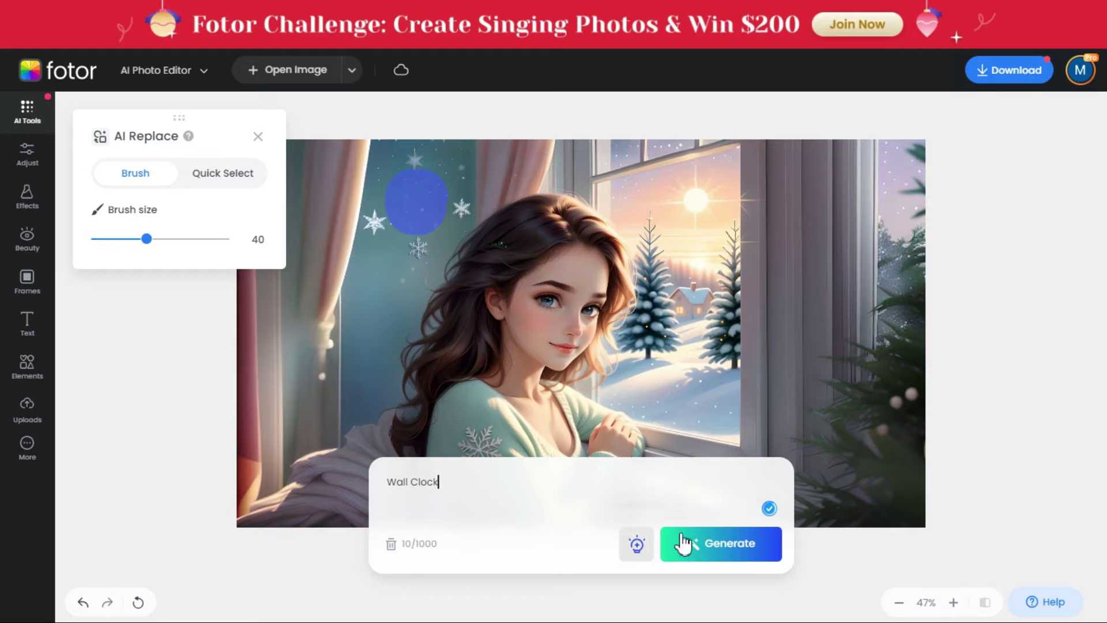
{"action": "left_click", "coordinate": [721, 552]}
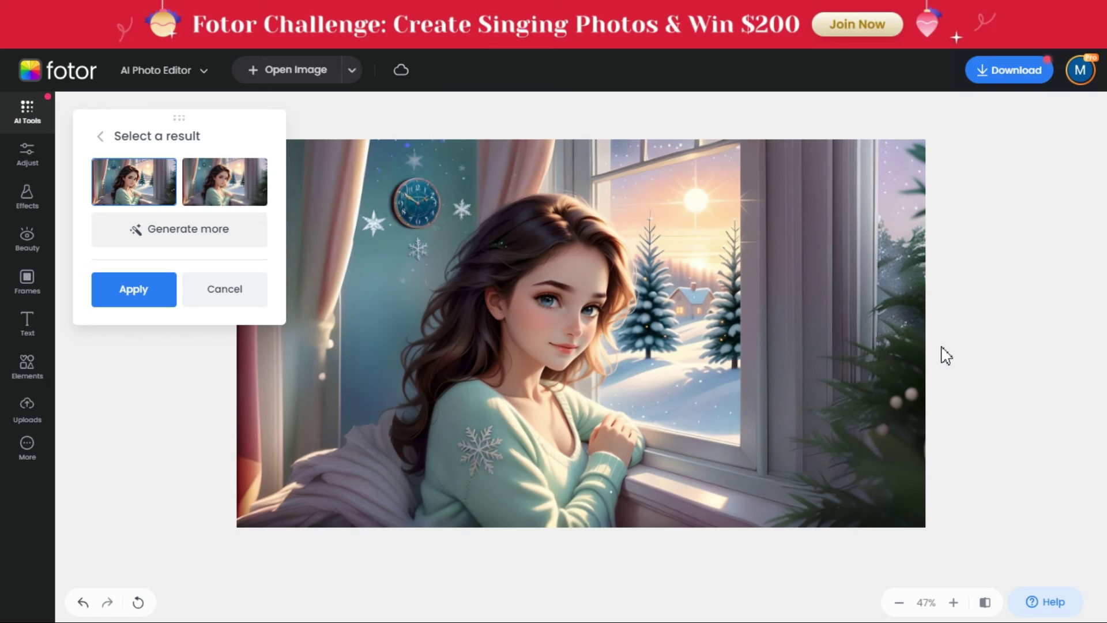
{"action": "left_click", "coordinate": [228, 196]}
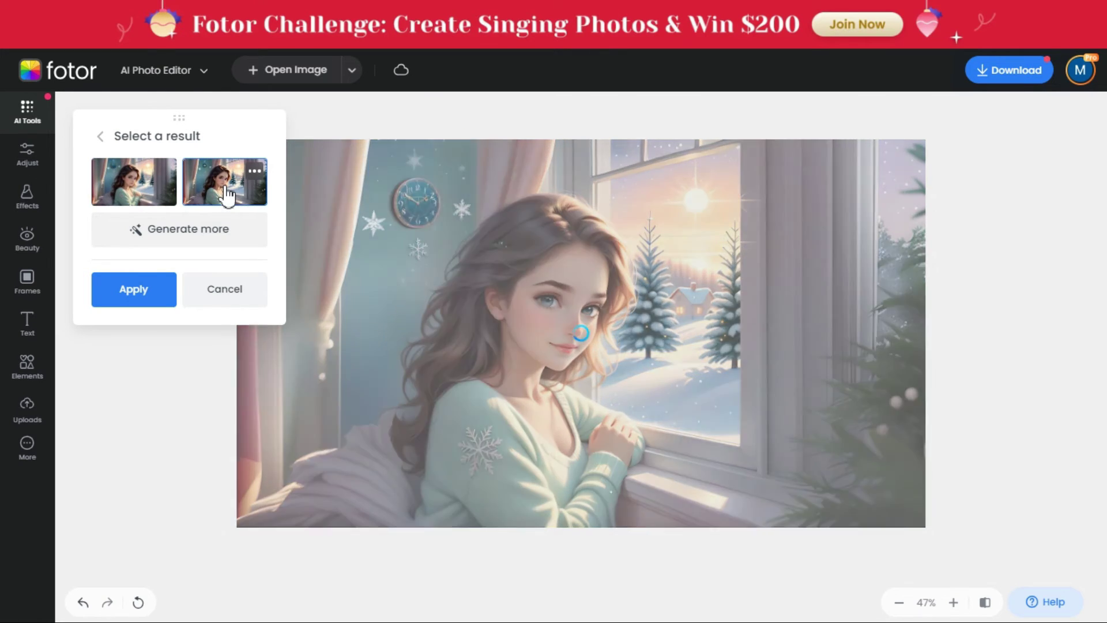
{"action": "left_click", "coordinate": [192, 230]}
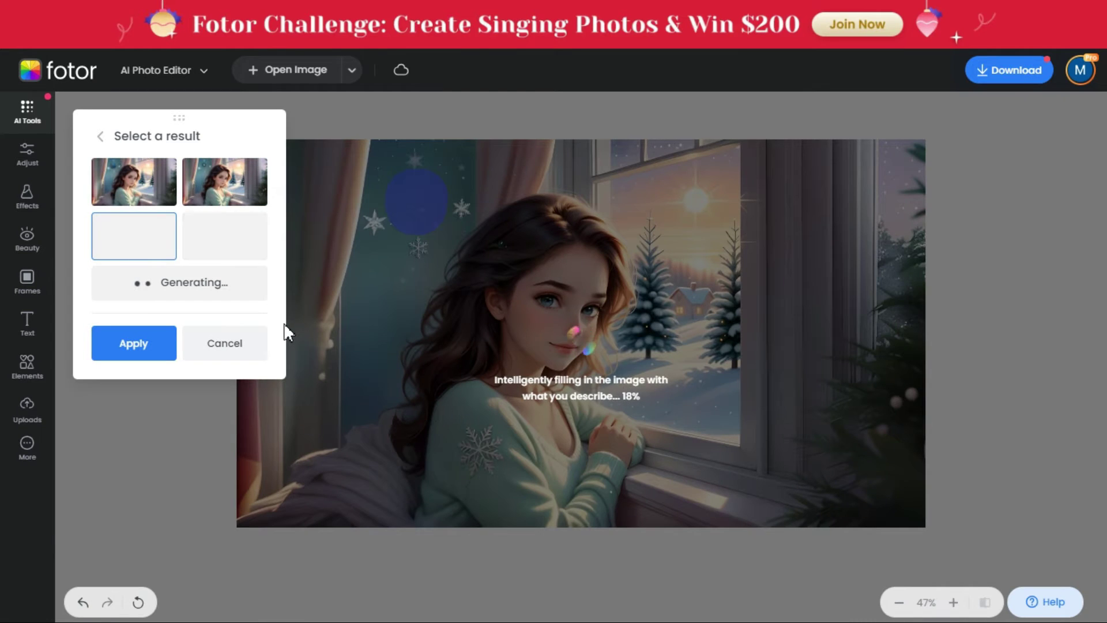
- Choose the third generated clock version and apply it
{"action": "scroll", "coordinate": [430, 215], "scroll_direction": "up", "scroll_amount": 2}
{"action": "scroll", "coordinate": [426, 210], "scroll_direction": "up", "scroll_amount": 3}
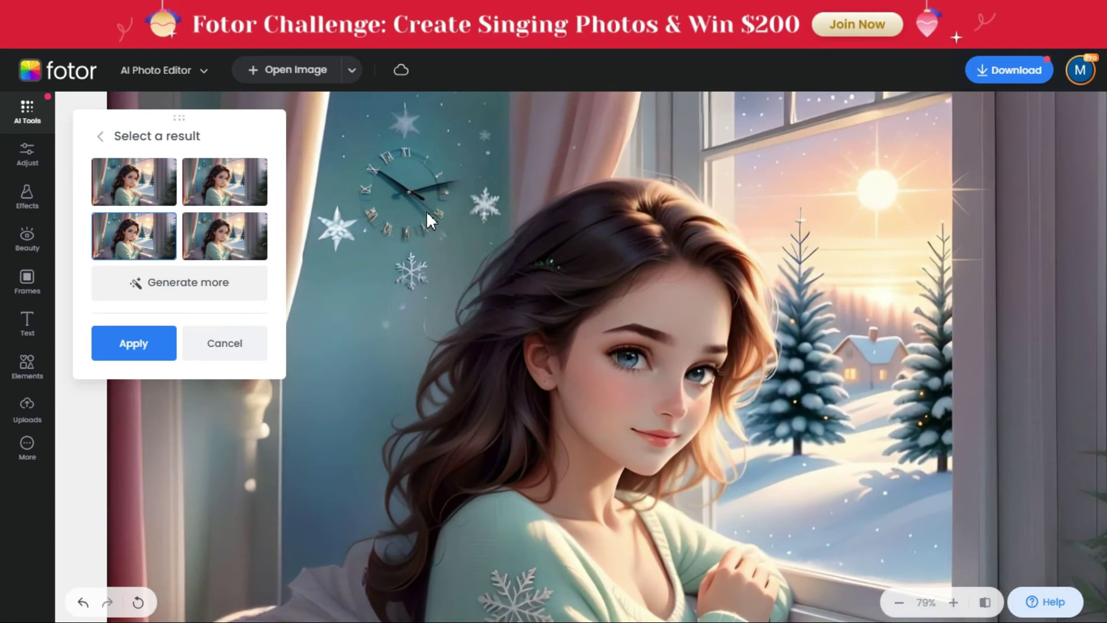
{"action": "left_click", "coordinate": [222, 244]}
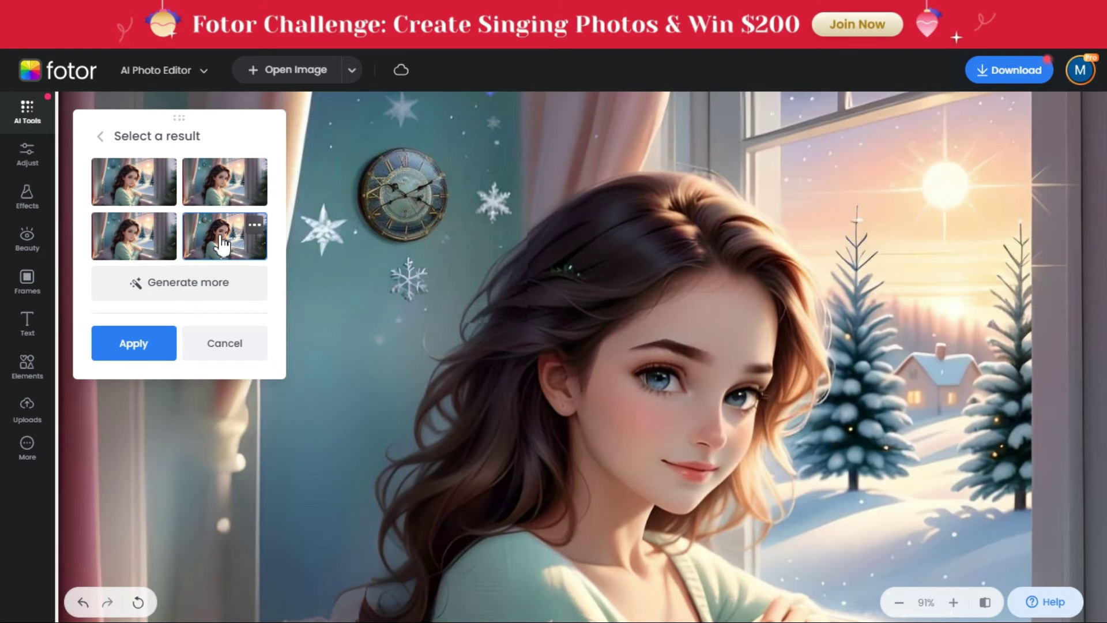
{"action": "left_click", "coordinate": [134, 237]}
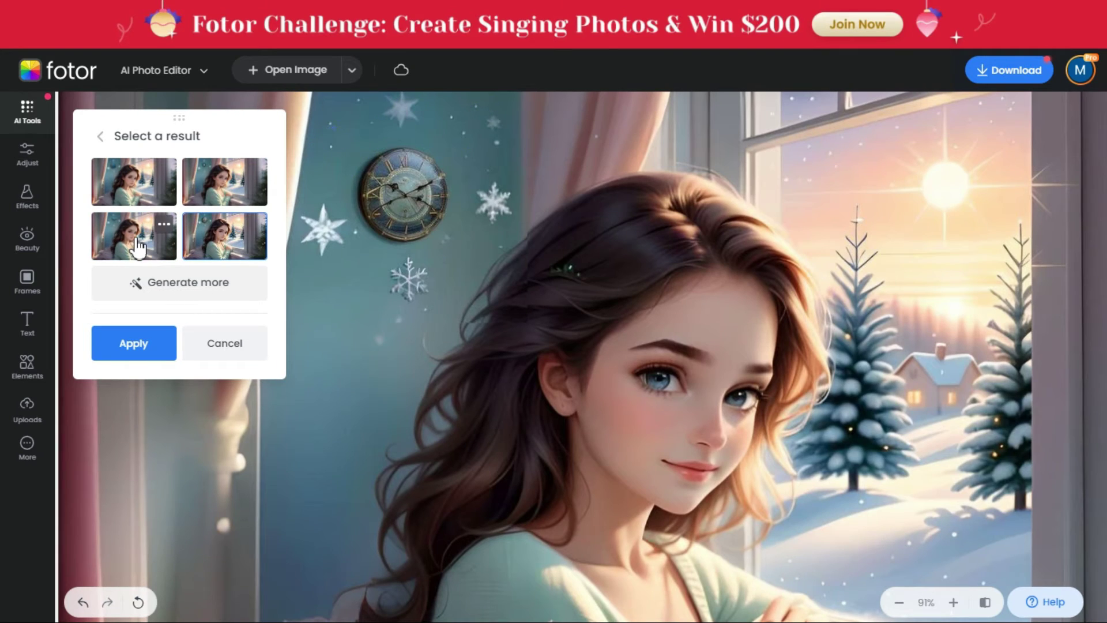
{"action": "scroll", "coordinate": [566, 254], "scroll_direction": "down", "scroll_amount": 3}
{"action": "scroll", "coordinate": [567, 257], "scroll_direction": "down", "scroll_amount": 1}
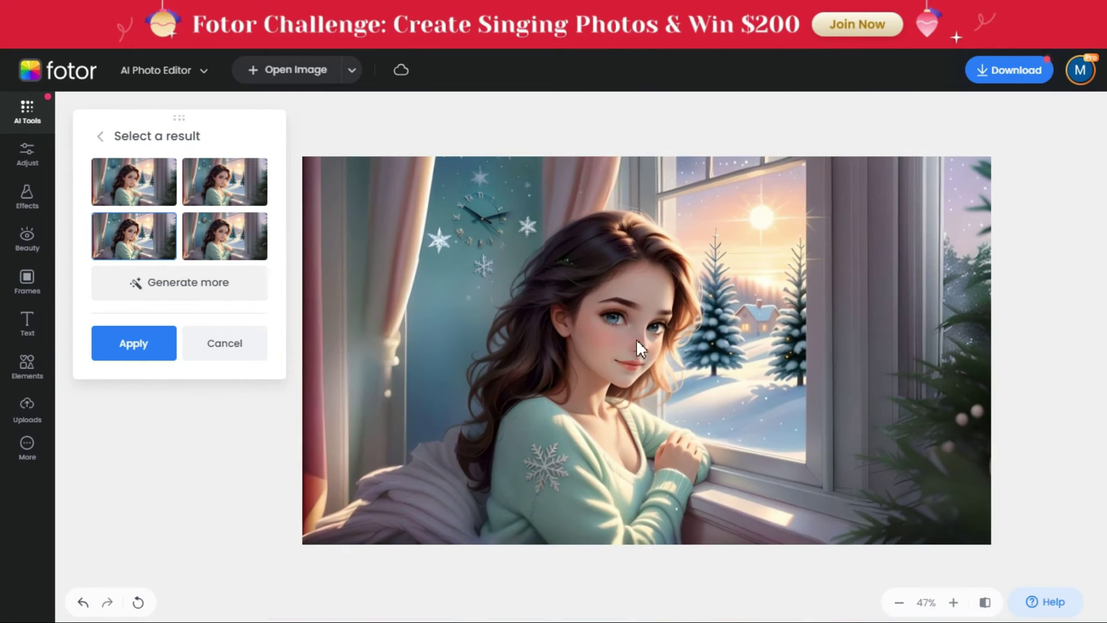
{"action": "left_click", "coordinate": [124, 346]}
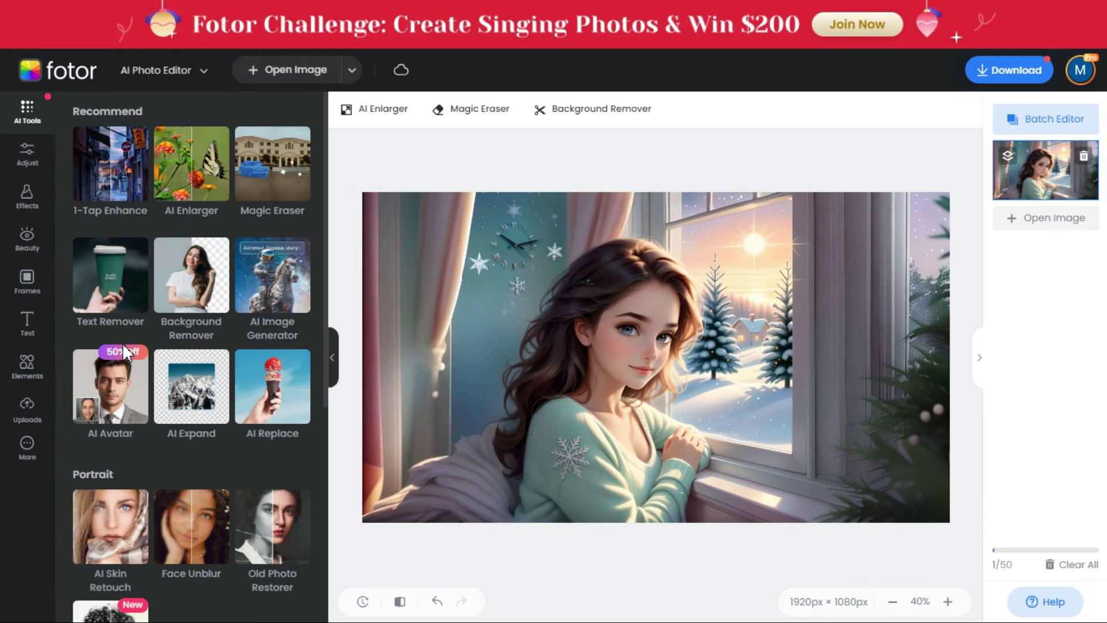
- Brush a snow patch outside the window and generate and apply a Rabbit with AI Replace
{"action": "left_click", "coordinate": [272, 392]}
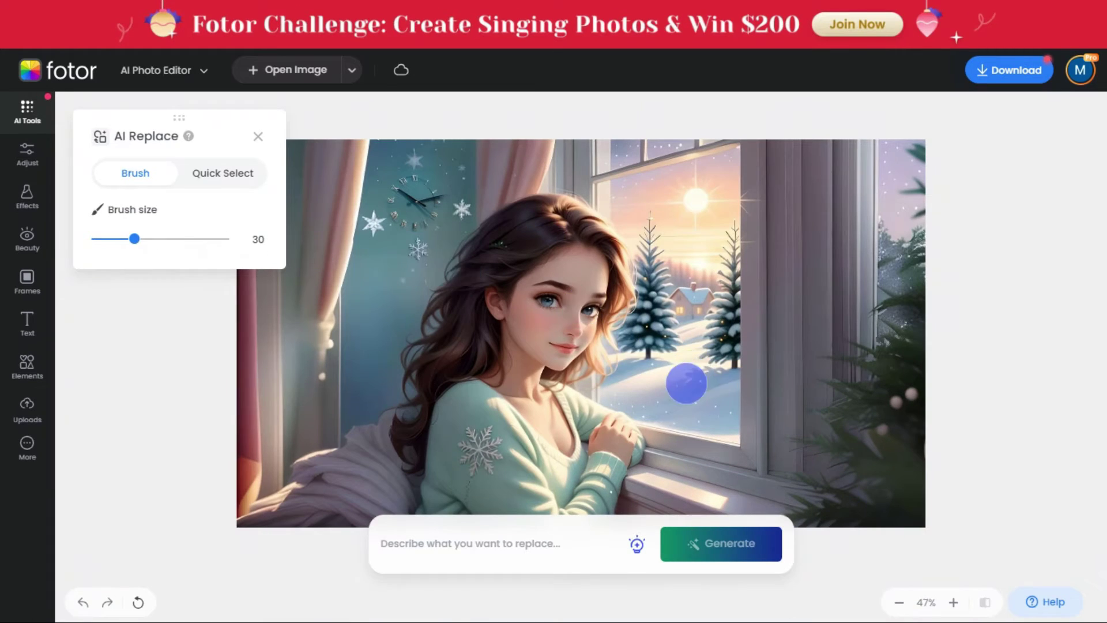
{"action": "left_click_drag", "start_coordinate": [664, 379], "coordinate": [682, 379]}
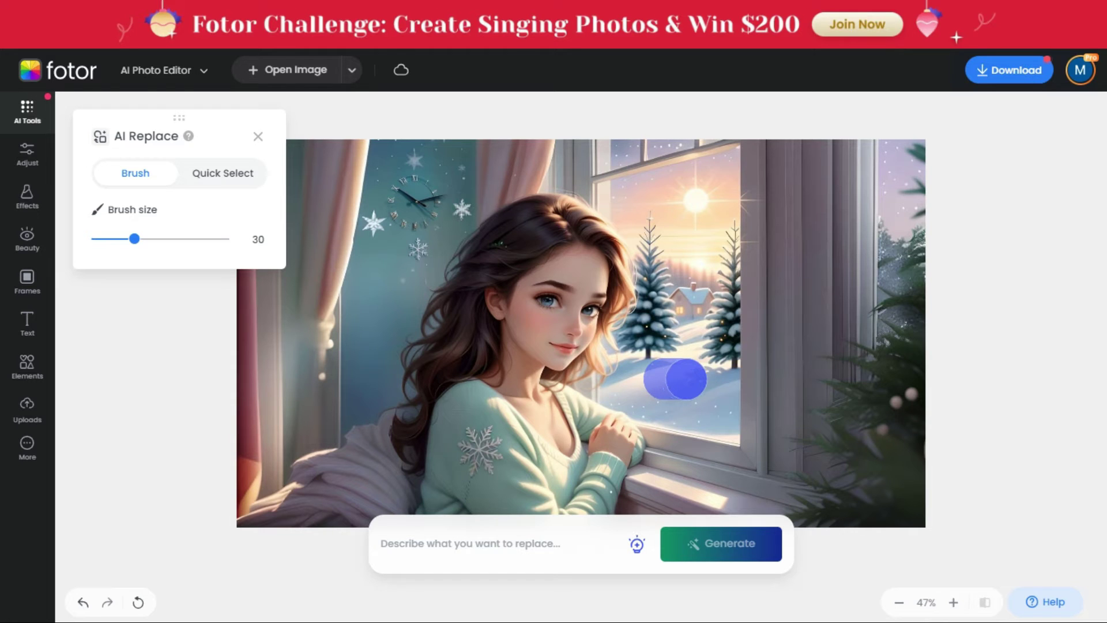
{"action": "left_click", "coordinate": [500, 546]}
{"action": "type", "text": "Ro"}
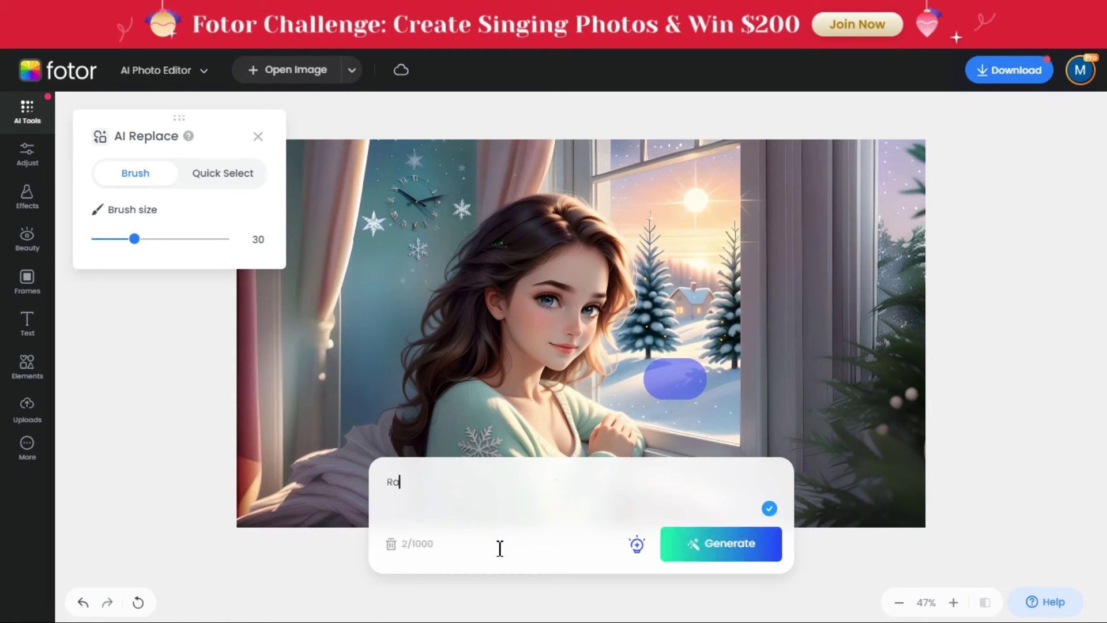
{"action": "left_click", "coordinate": [722, 547]}
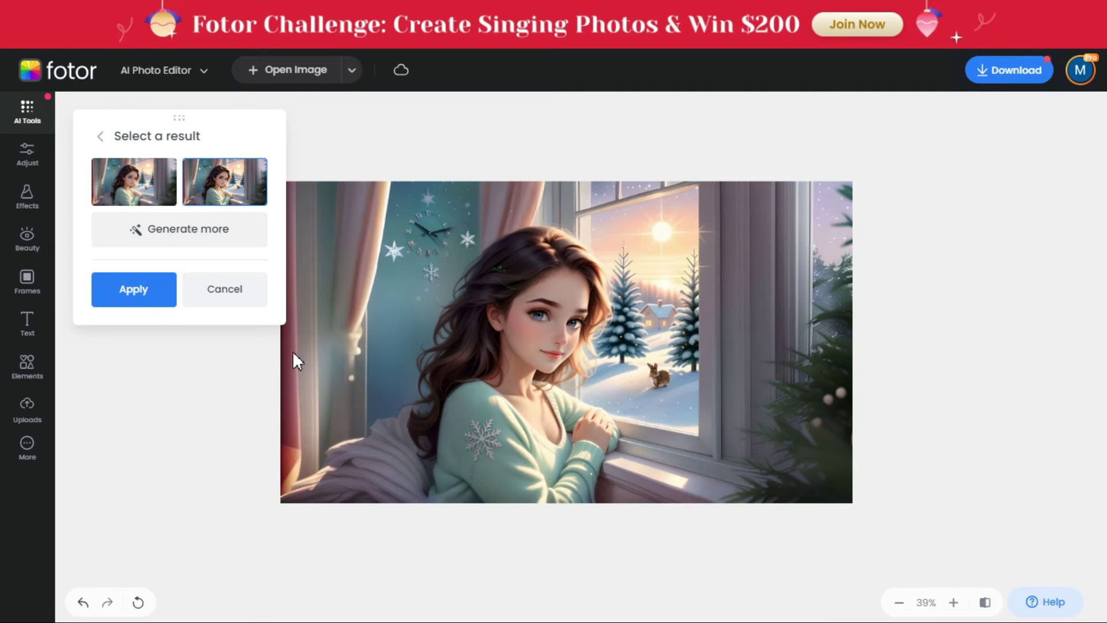
{"action": "left_click", "coordinate": [151, 297]}
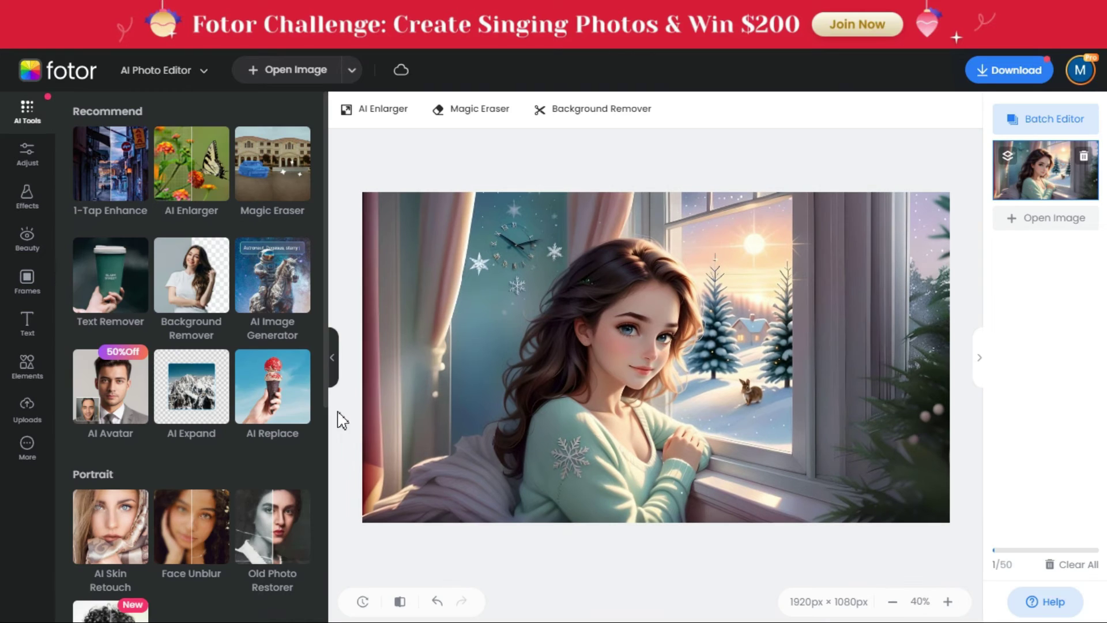
- Brush the left curtain, generate a Butterfly, and apply the second version
{"action": "left_click", "coordinate": [285, 398]}
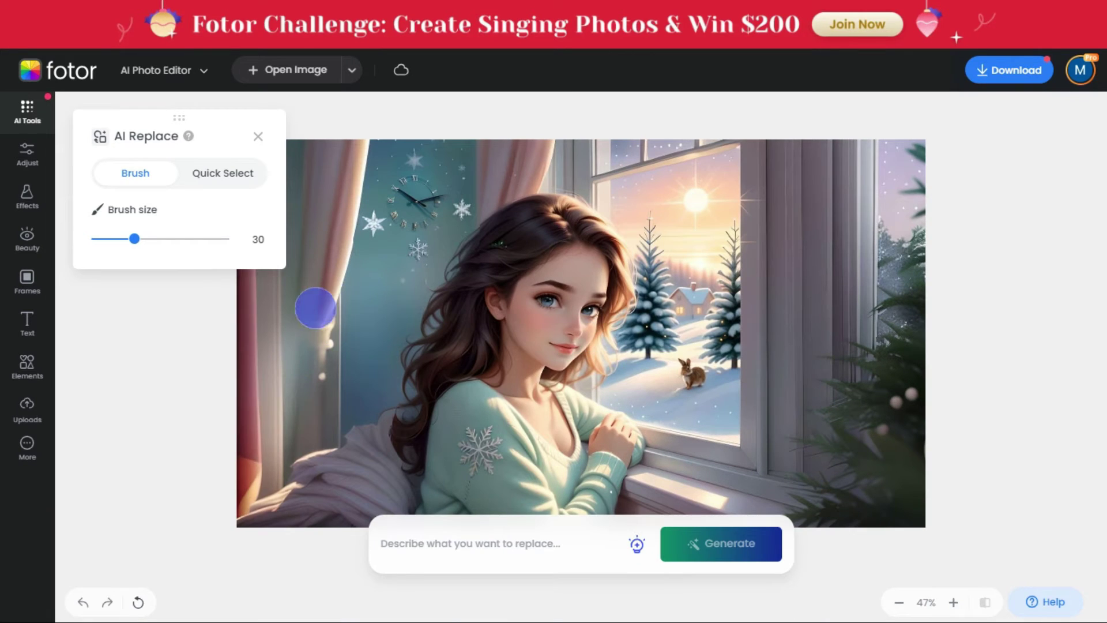
{"action": "left_click_drag", "start_coordinate": [280, 308], "coordinate": [295, 304]}
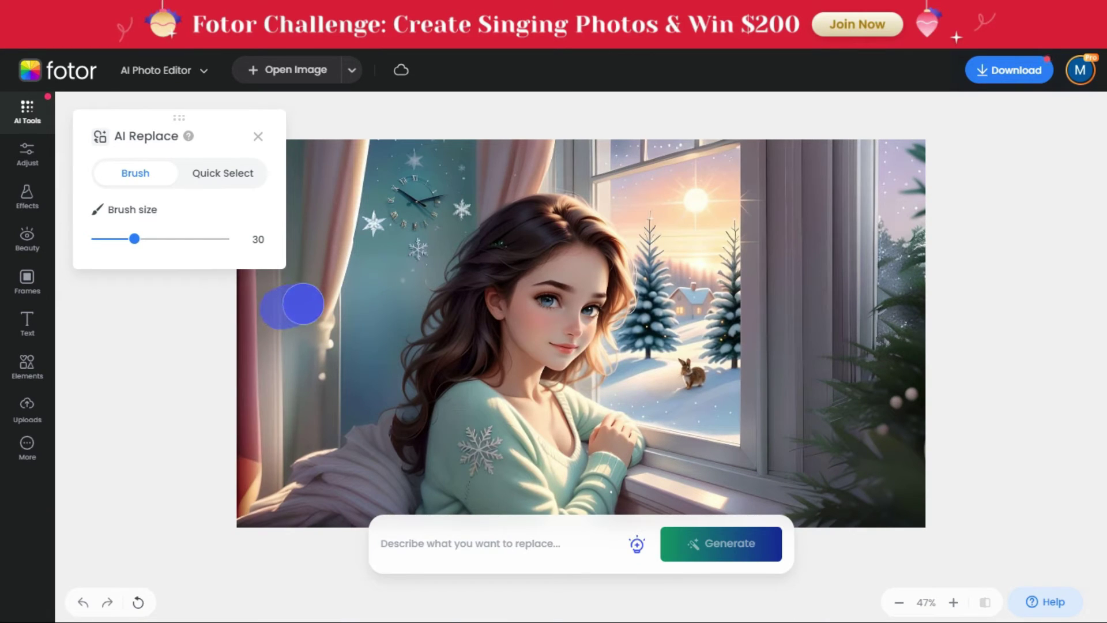
{"action": "left_click", "coordinate": [444, 541]}
{"action": "type", "text": "Butterfly"}
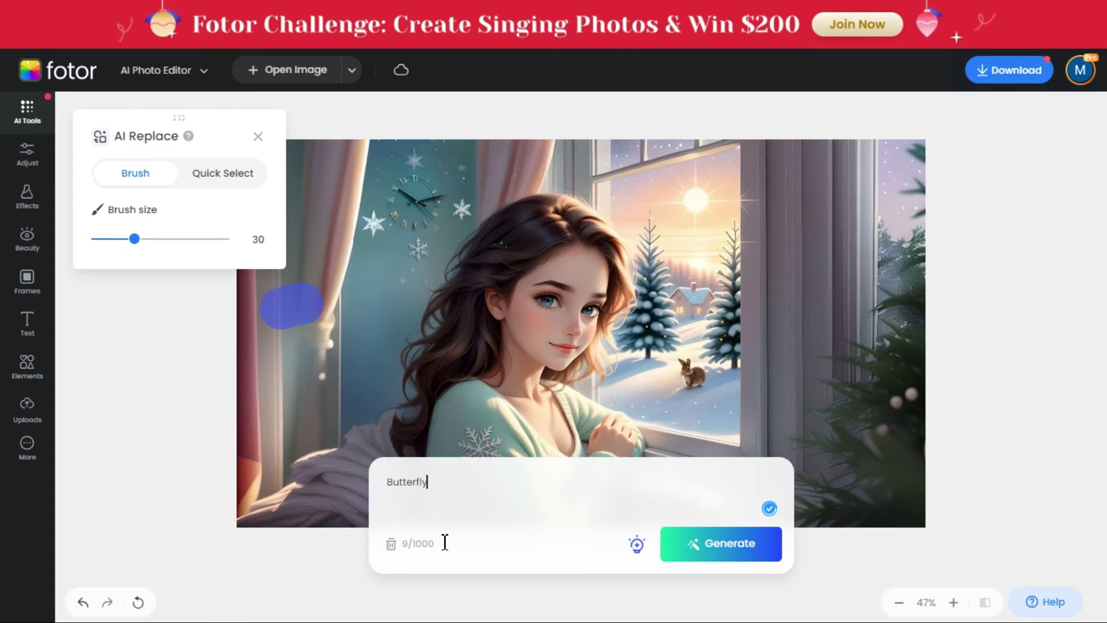
{"action": "left_click", "coordinate": [704, 544]}
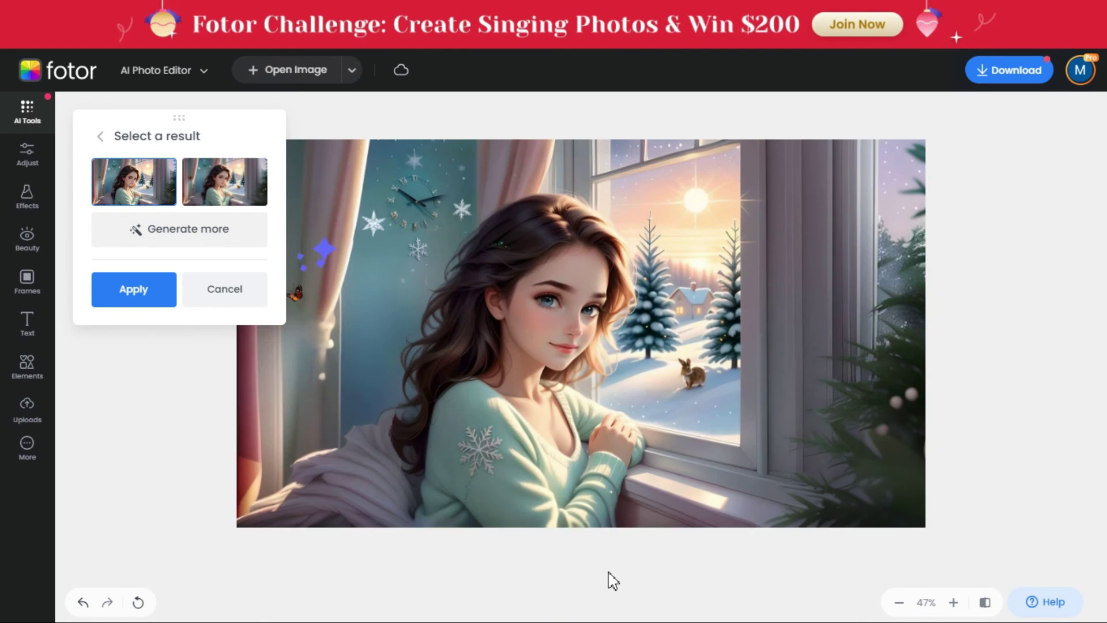
{"action": "scroll", "coordinate": [313, 293], "scroll_direction": "up", "scroll_amount": 3}
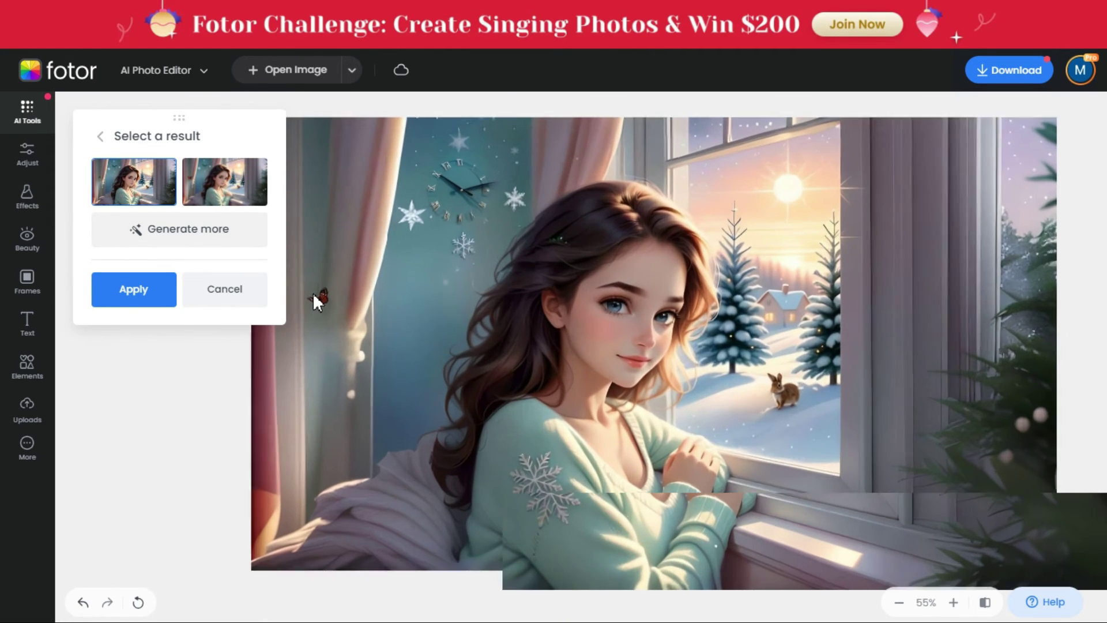
{"action": "left_click", "coordinate": [219, 189]}
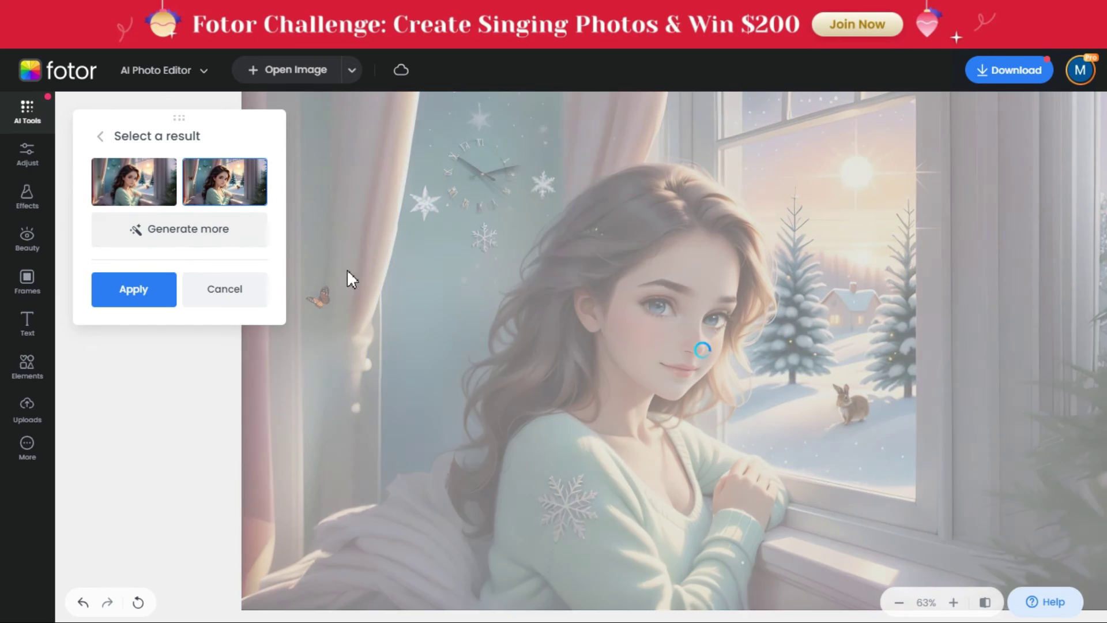
{"action": "scroll", "coordinate": [412, 330], "scroll_direction": "down", "scroll_amount": 4}
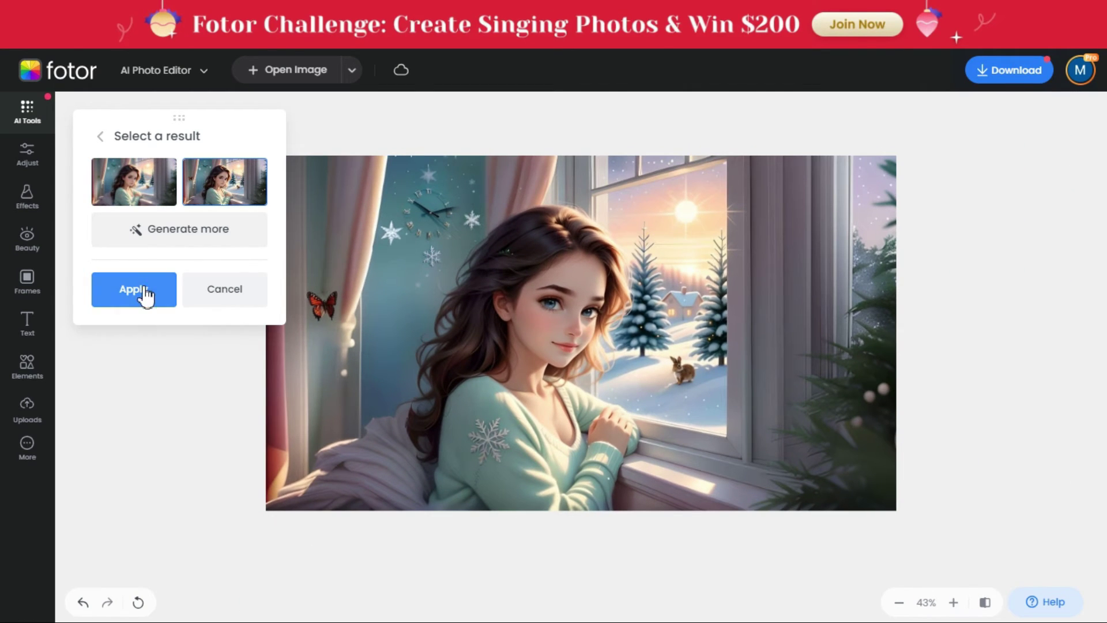
{"action": "left_click", "coordinate": [134, 290]}
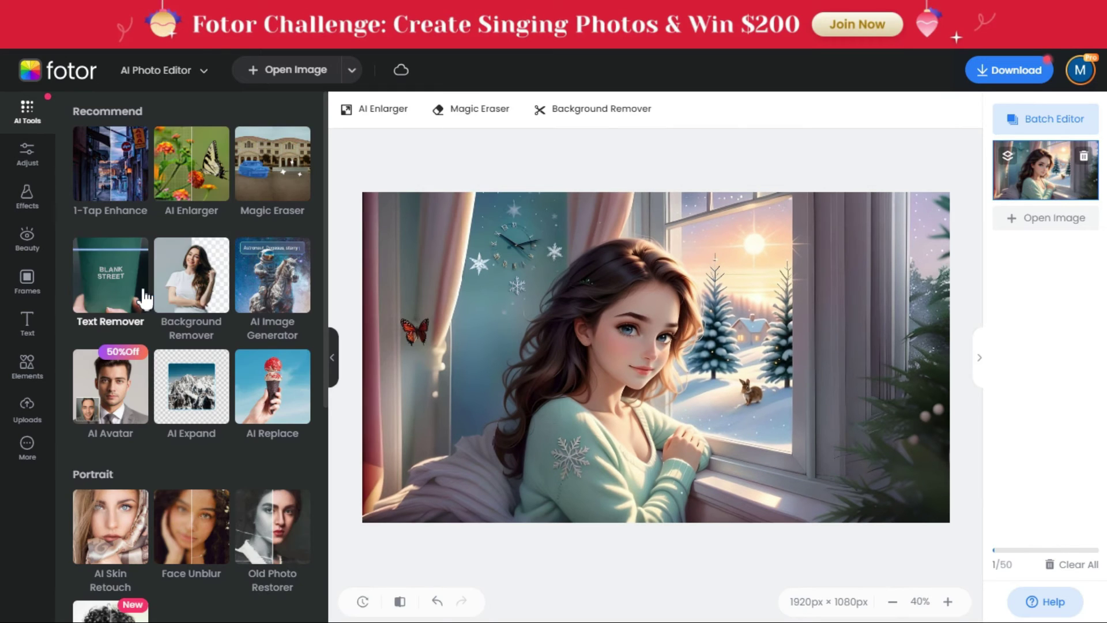
- Download the image as a High-quality JPG named 1
{"action": "left_click", "coordinate": [1013, 71]}
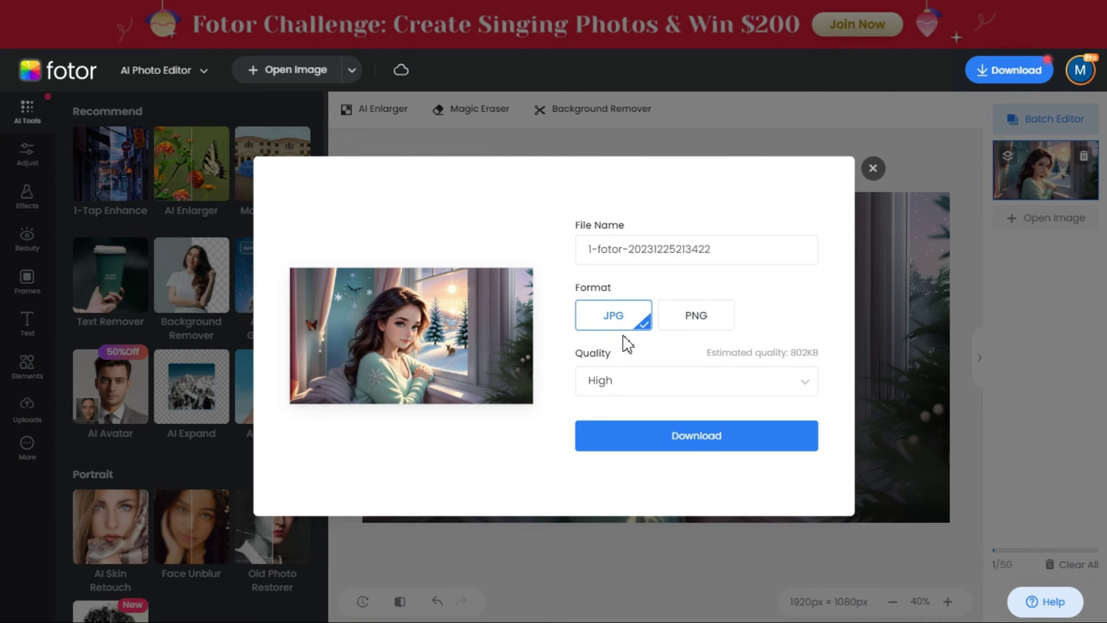
{"action": "left_click_drag", "start_coordinate": [721, 245], "coordinate": [571, 253]}
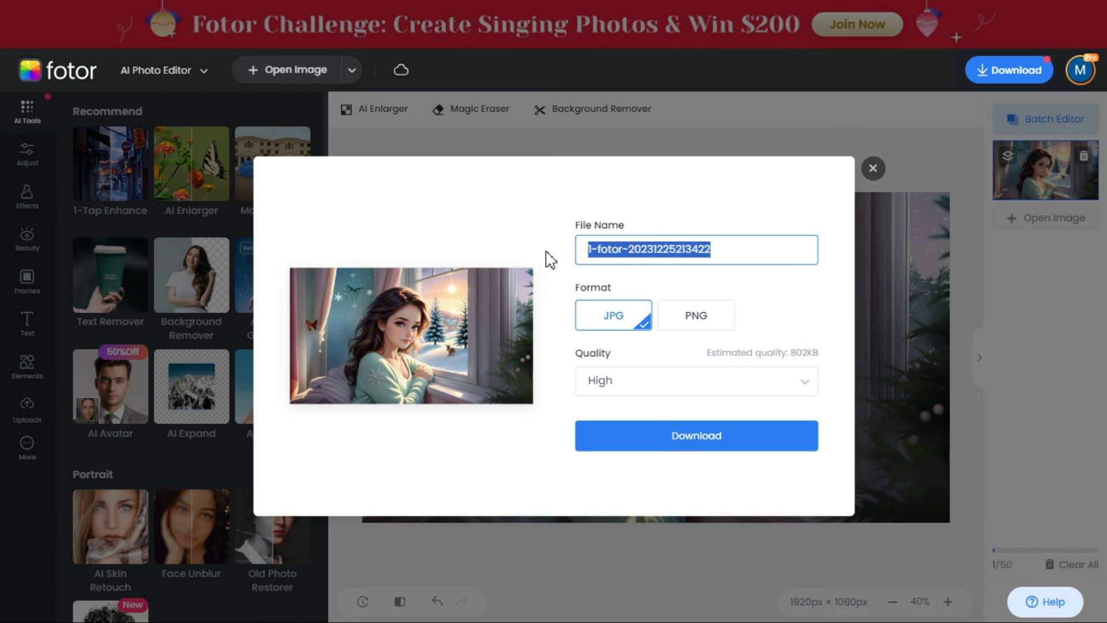
{"action": "type", "text": "1"}
{"action": "left_click", "coordinate": [675, 445]}
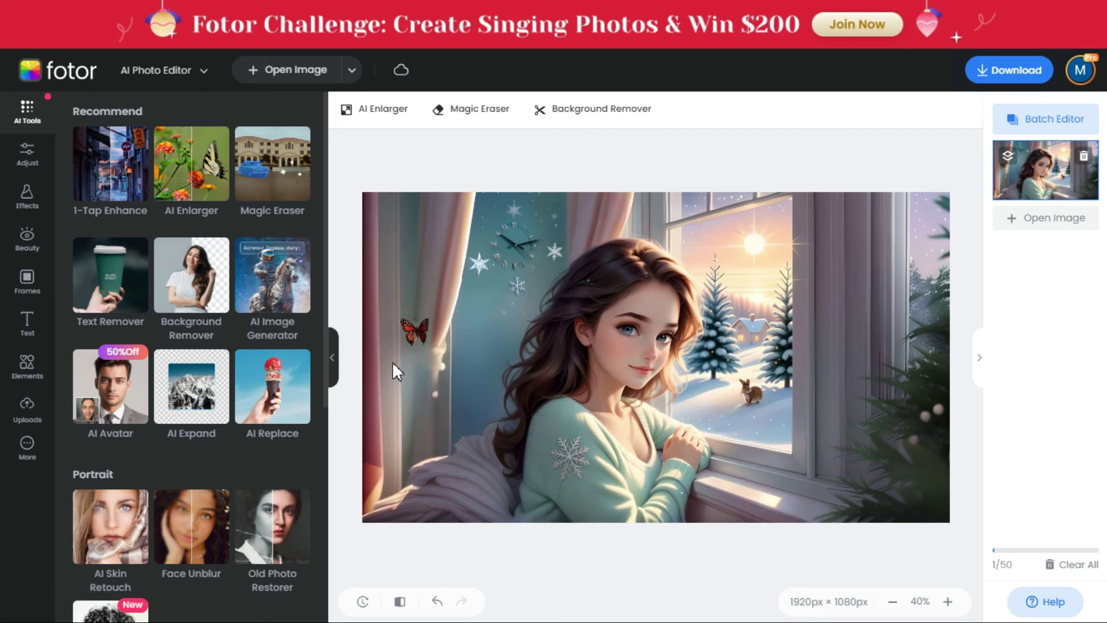
- Open the Text Remover, dismiss its help, and bring up the Open Image file picker
{"action": "left_click", "coordinate": [117, 285]}
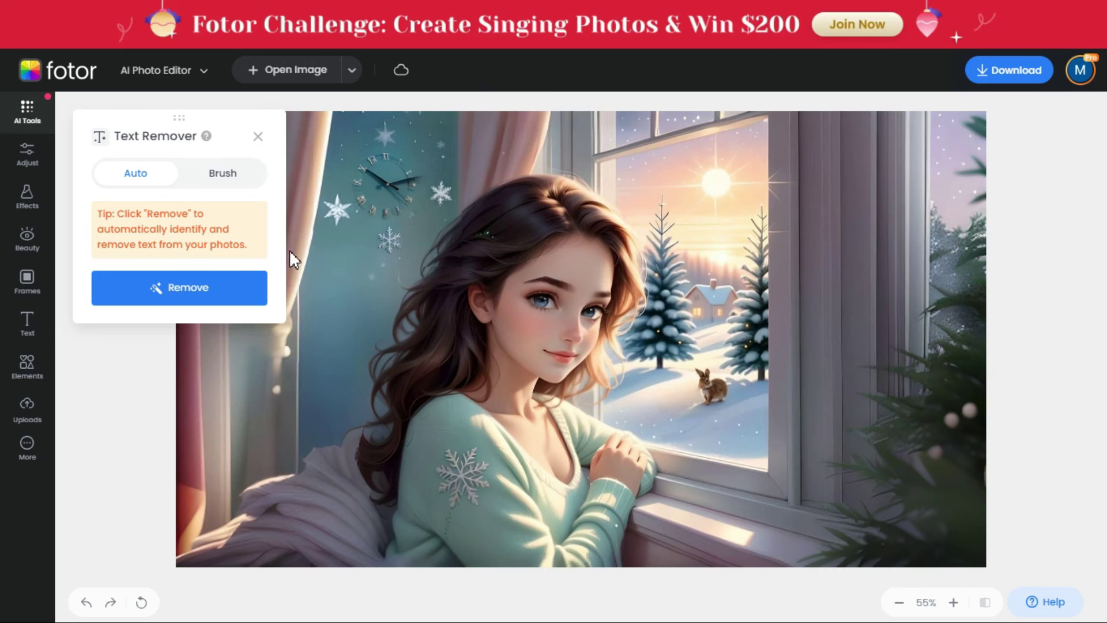
{"action": "left_click", "coordinate": [207, 136]}
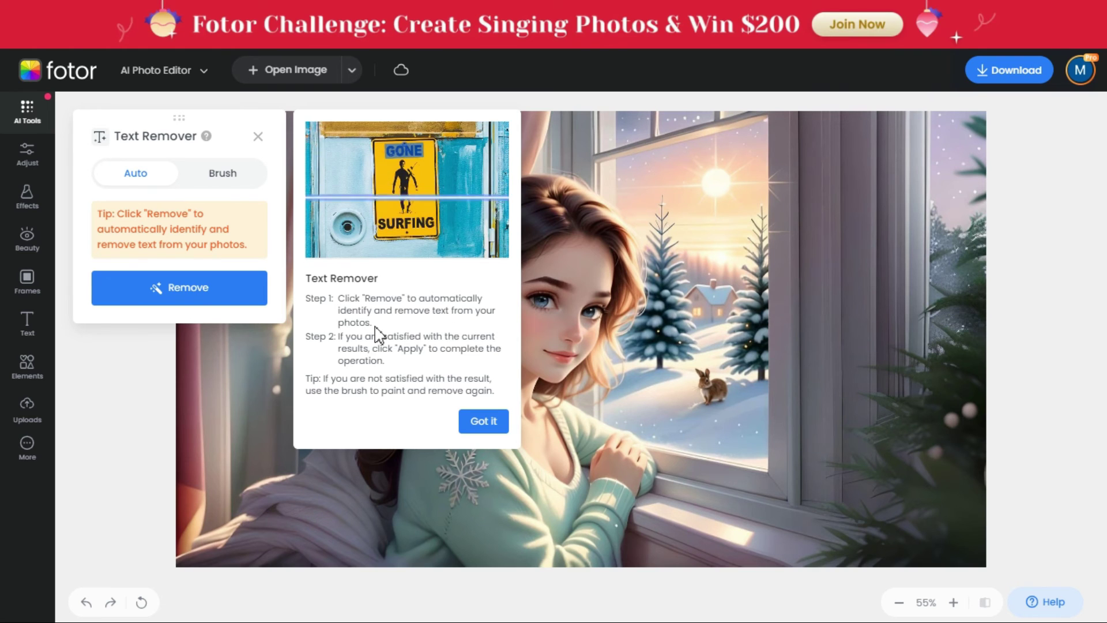
{"action": "left_click", "coordinate": [484, 423]}
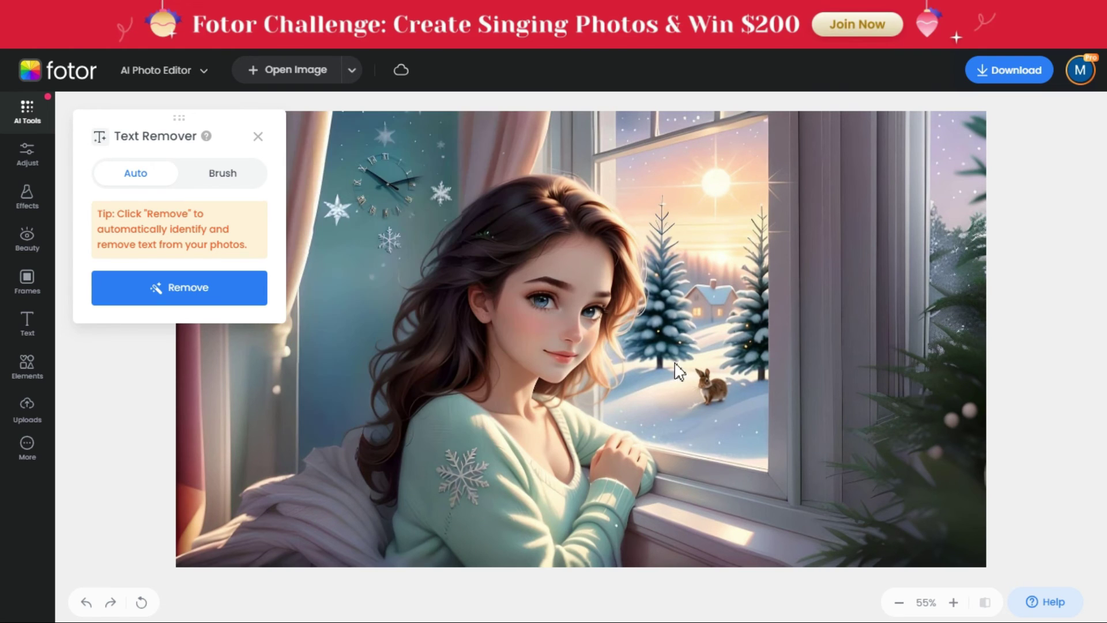
{"action": "left_click", "coordinate": [274, 72]}
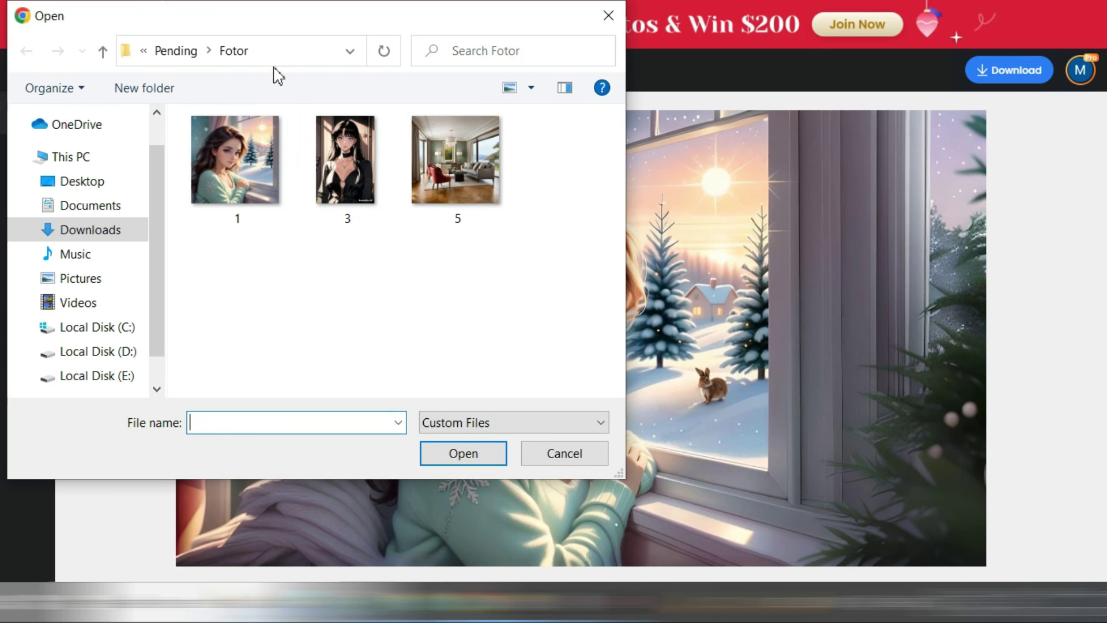
- Open image 3, the anime girl, and erase its LensGo.Ai watermark using Text Remover's Auto mode
{"action": "double_click", "coordinate": [360, 199]}
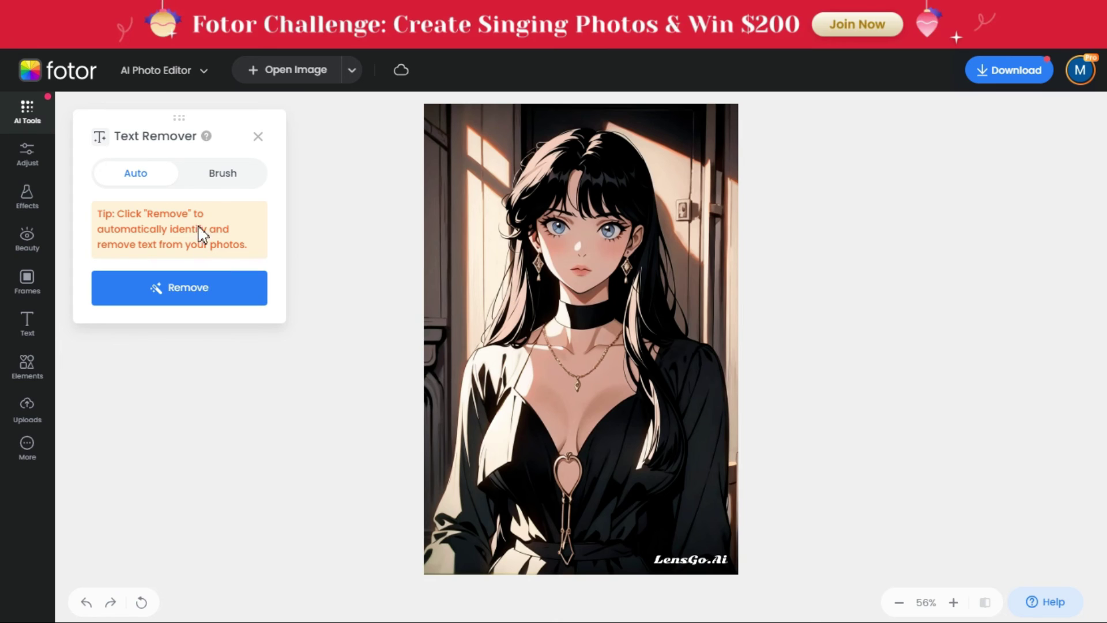
{"action": "left_click", "coordinate": [217, 182]}
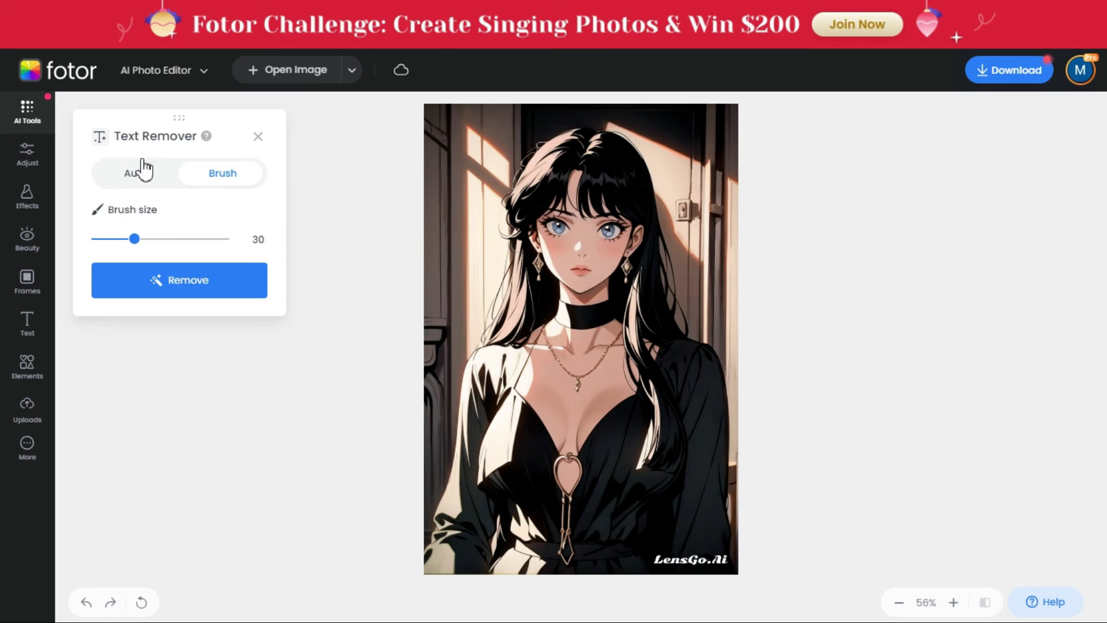
{"action": "left_click", "coordinate": [128, 182]}
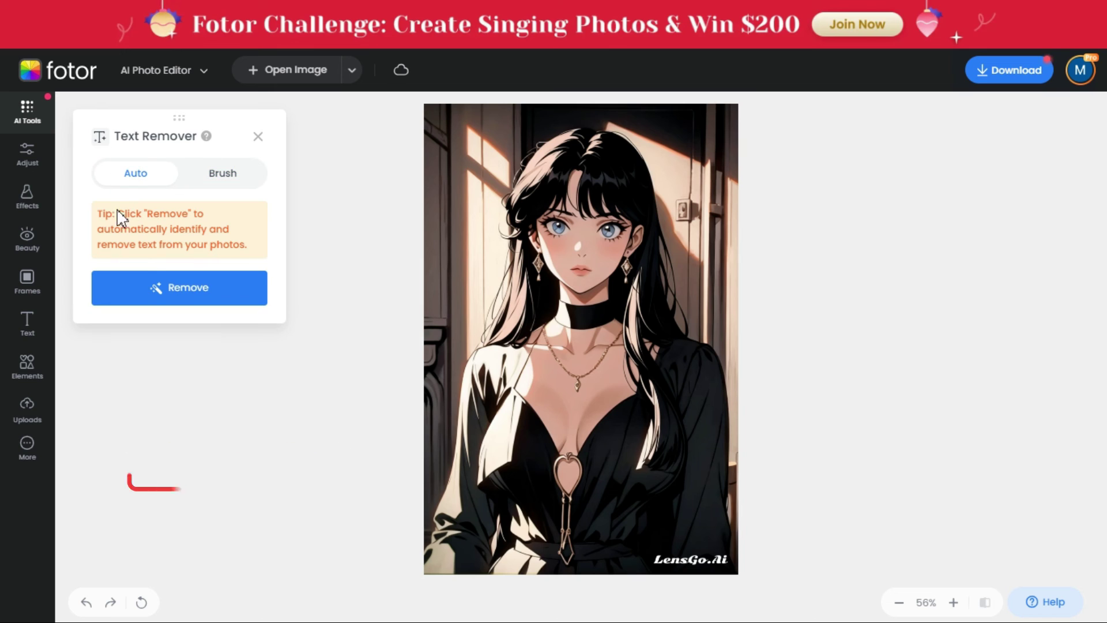
{"action": "left_click", "coordinate": [175, 294]}
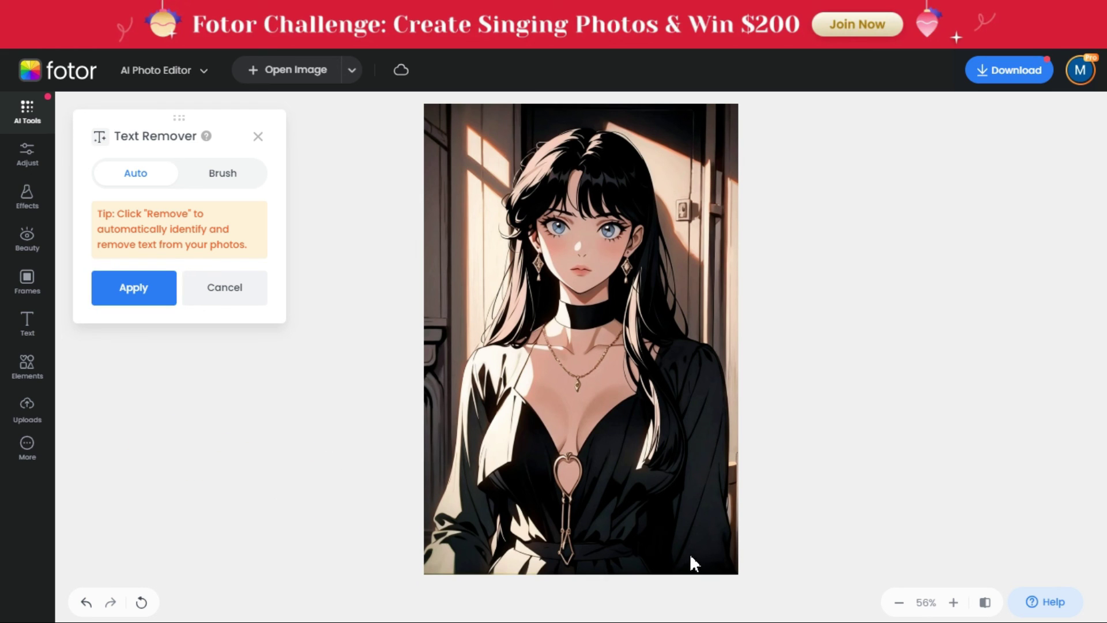
{"action": "left_click", "coordinate": [134, 288]}
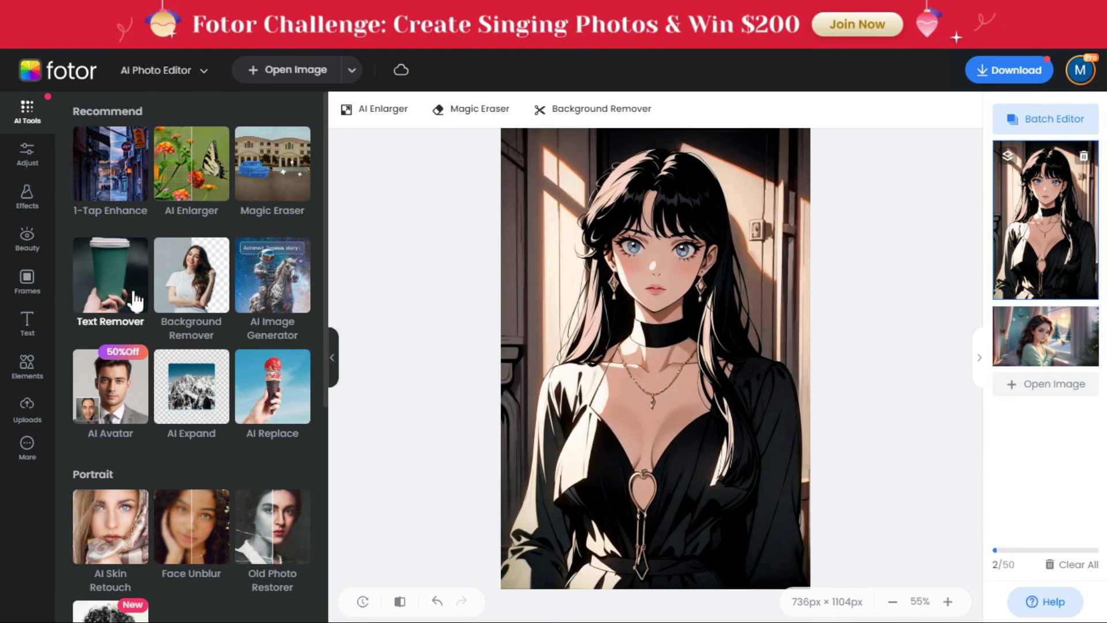